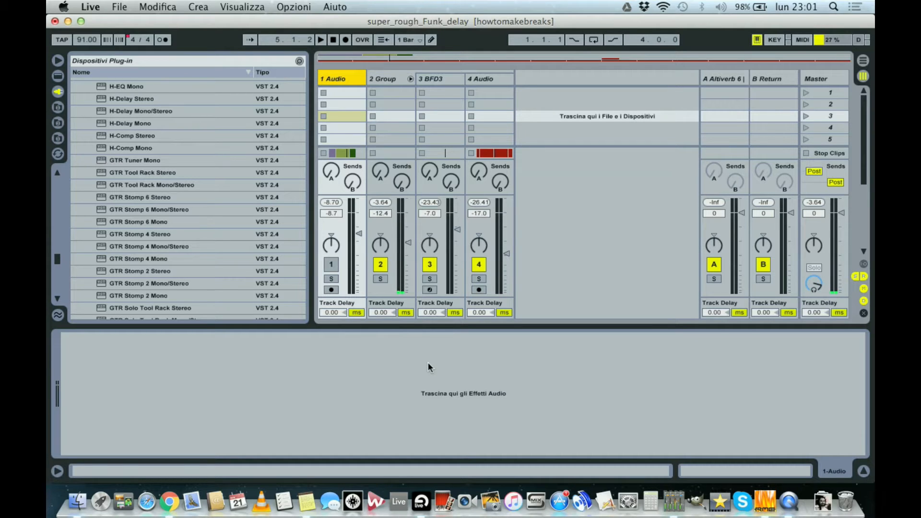
- Play the arrangement from the start with the group track's effect chain shown, select the first audio track, and stop playback
{"action": "left_click", "coordinate": [396, 80]}
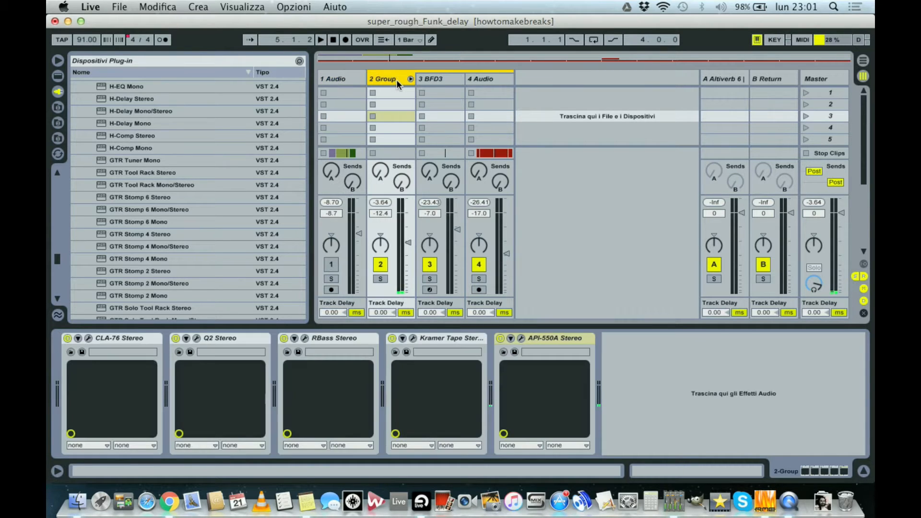
{"action": "left_click", "coordinate": [332, 41]}
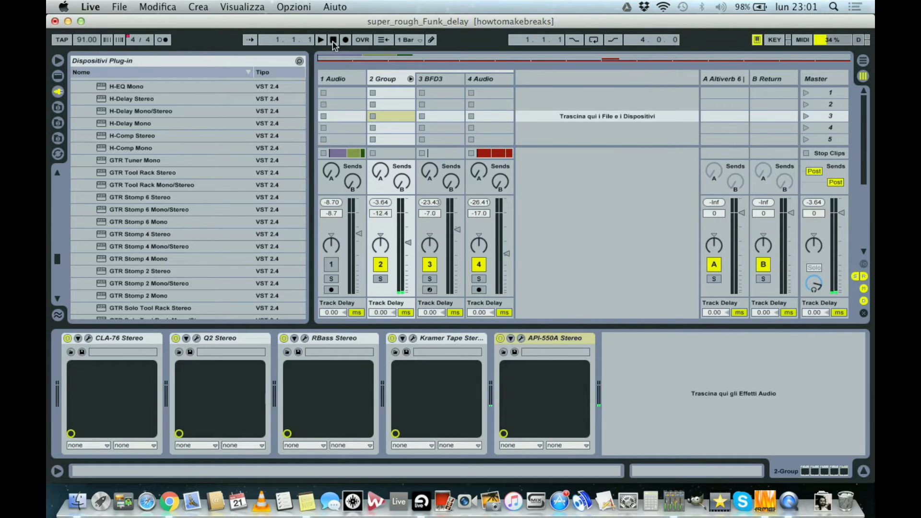
{"action": "key", "text": "space"}
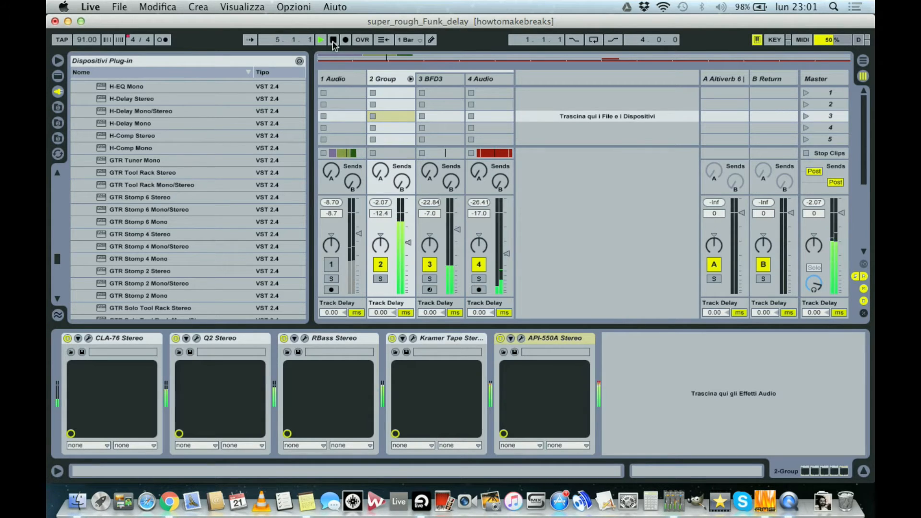
{"action": "left_click", "coordinate": [341, 79]}
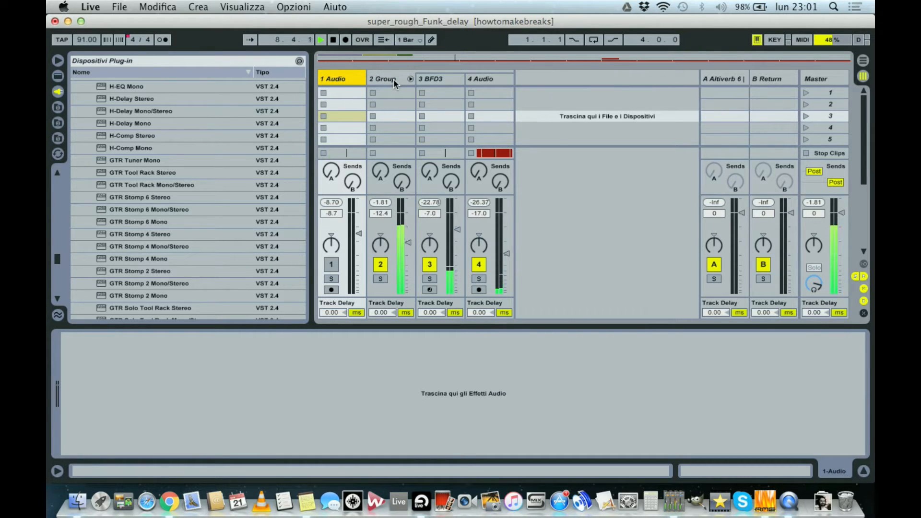
{"action": "key", "text": "space"}
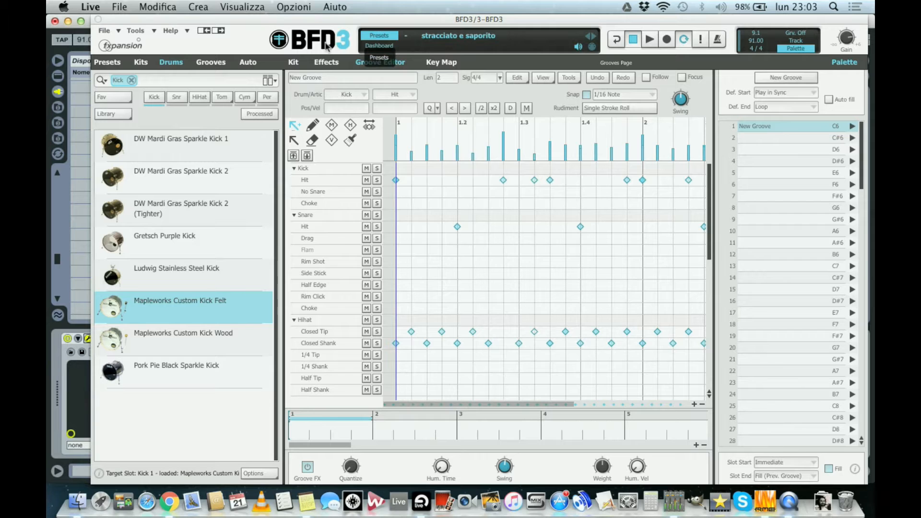
- Browse BFD3's kit, kick drum and groove libraries, finishing on the list of groove palettes
{"action": "left_click_drag", "start_coordinate": [310, 23], "coordinate": [366, 23]}
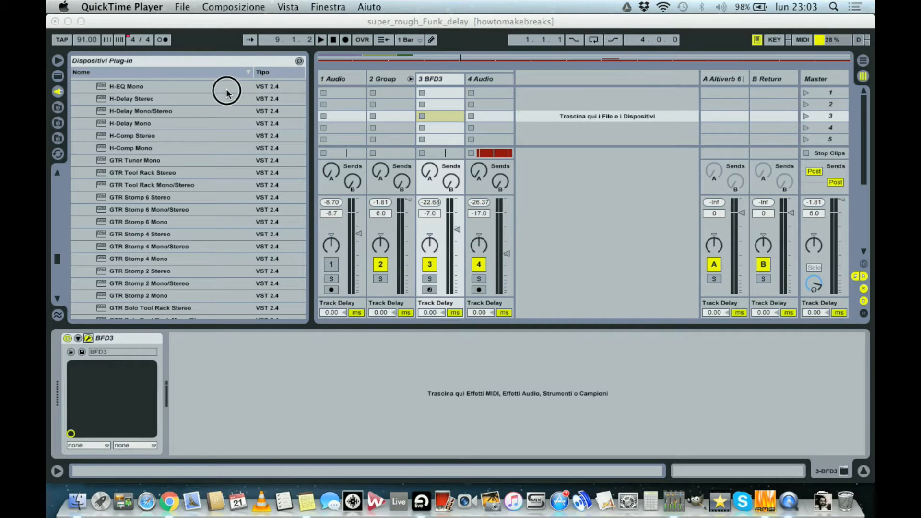
{"action": "left_click", "coordinate": [286, 434]}
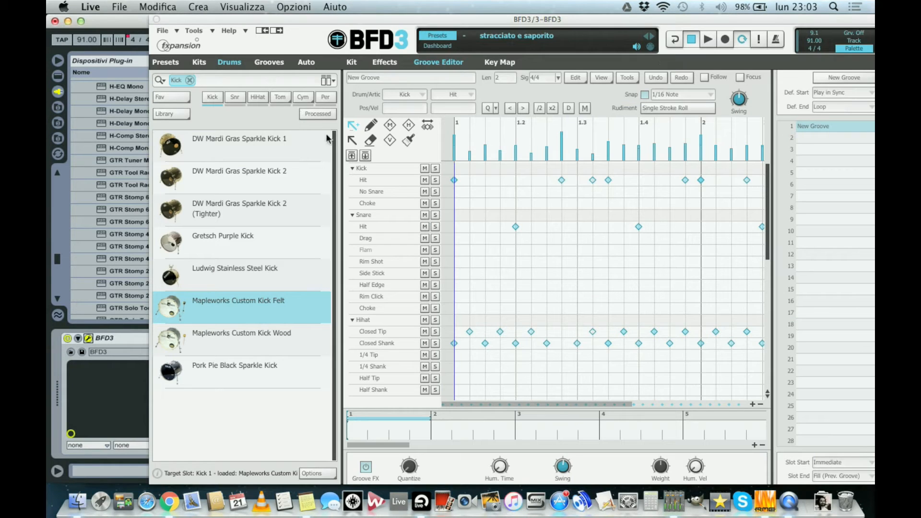
{"action": "left_click_drag", "start_coordinate": [275, 20], "coordinate": [332, 21]}
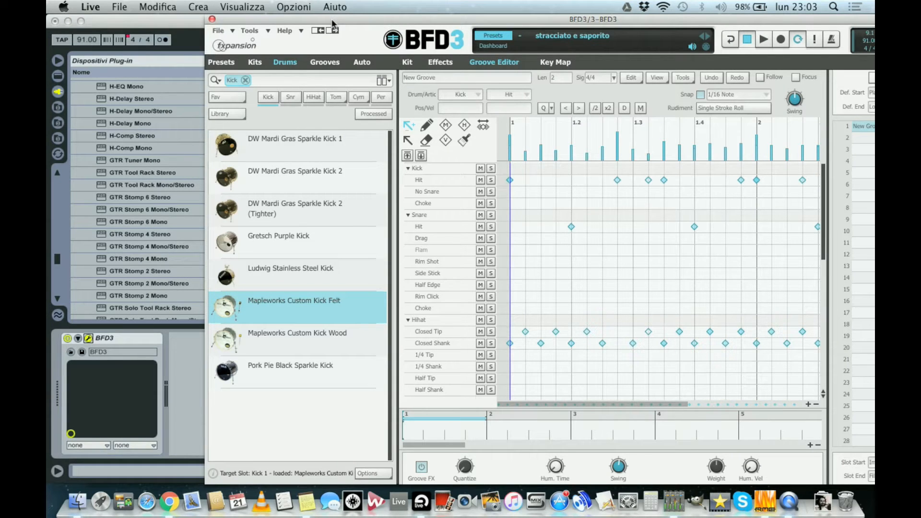
{"action": "left_click", "coordinate": [257, 62]}
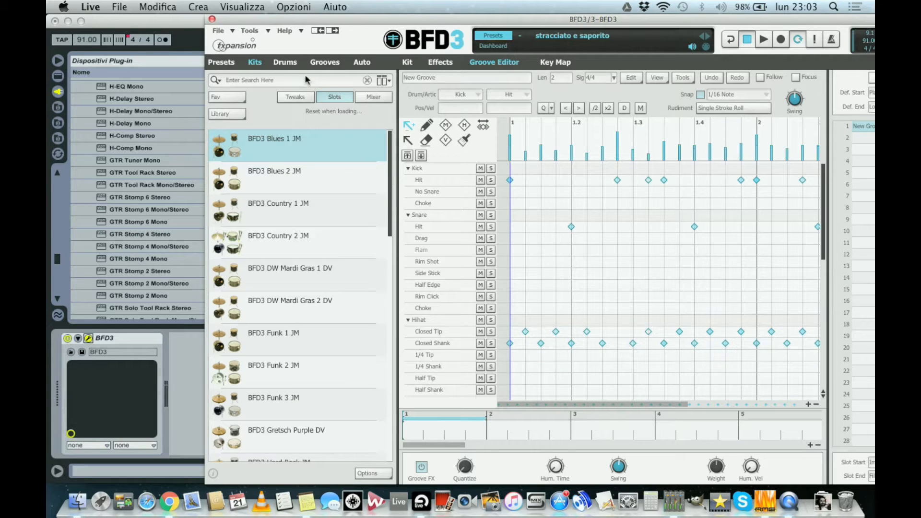
{"action": "left_click", "coordinate": [288, 62]}
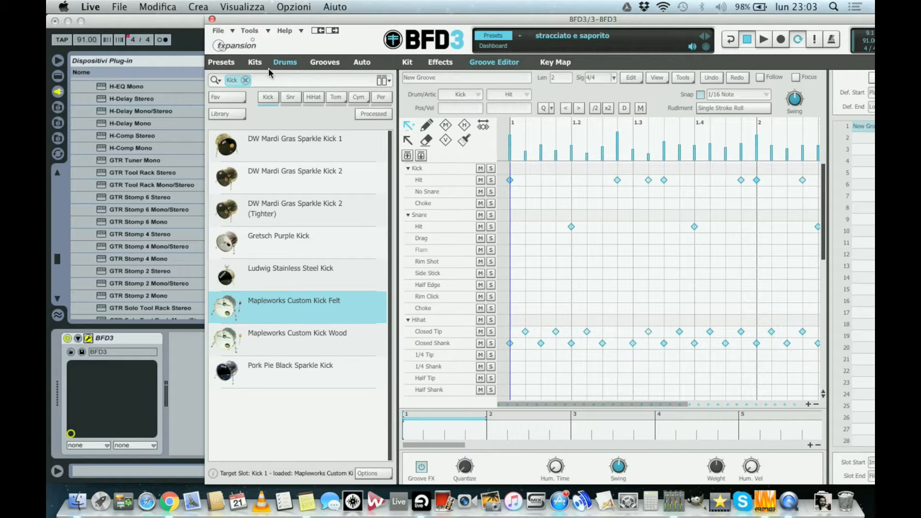
{"action": "left_click", "coordinate": [255, 62]}
{"action": "left_click", "coordinate": [285, 61]}
{"action": "left_click", "coordinate": [325, 62]}
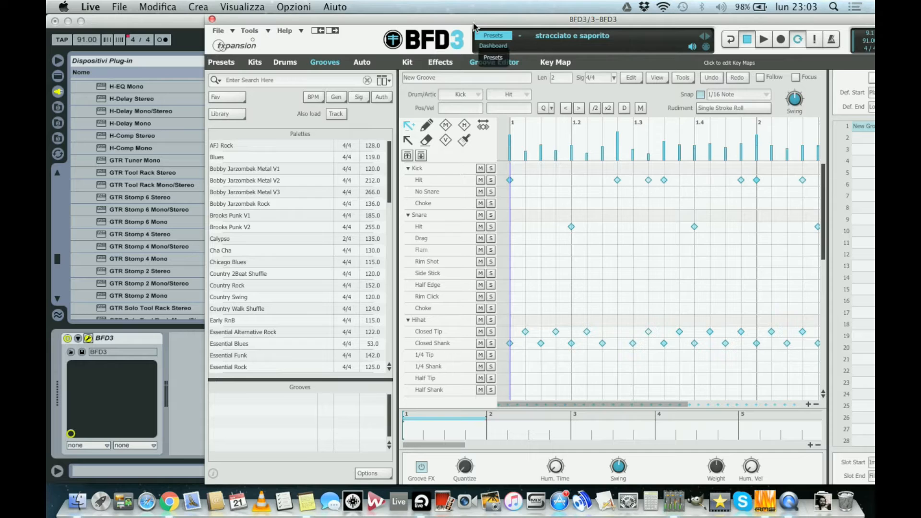
- Show the drum kit layout with its tech settings and review the mixer's faders, effects and sends
{"action": "left_click", "coordinate": [407, 62]}
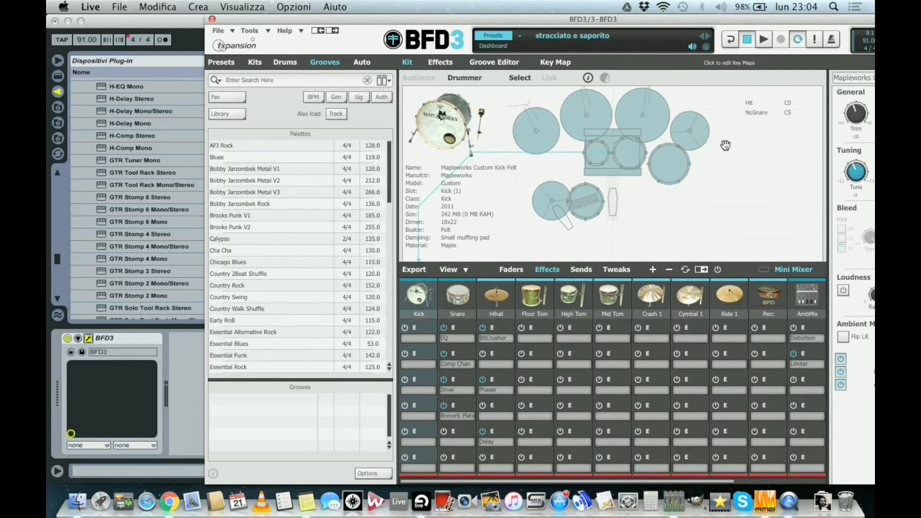
{"action": "left_click_drag", "start_coordinate": [684, 18], "coordinate": [574, 23]}
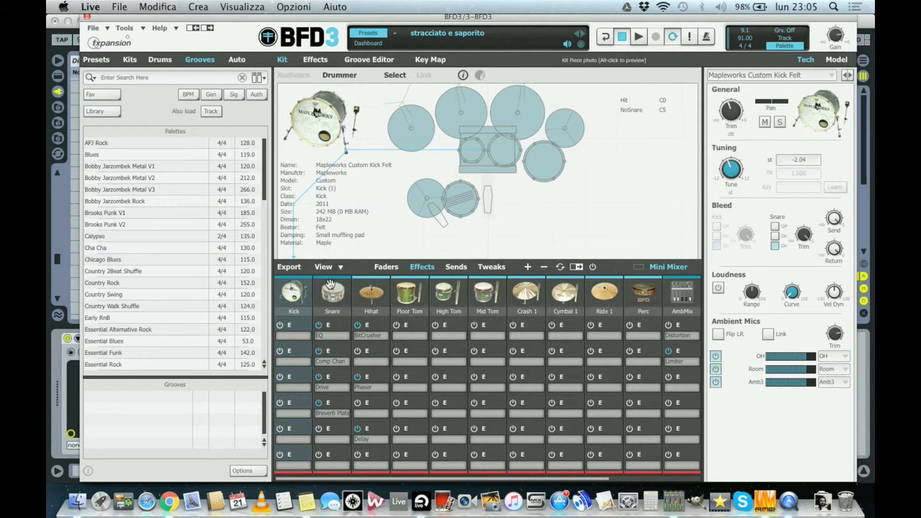
{"action": "left_click", "coordinate": [385, 267]}
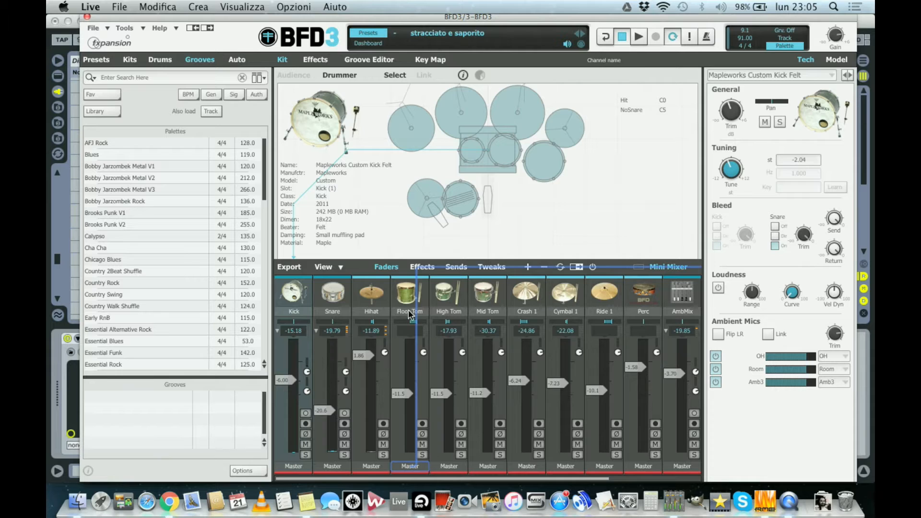
{"action": "left_click", "coordinate": [423, 267]}
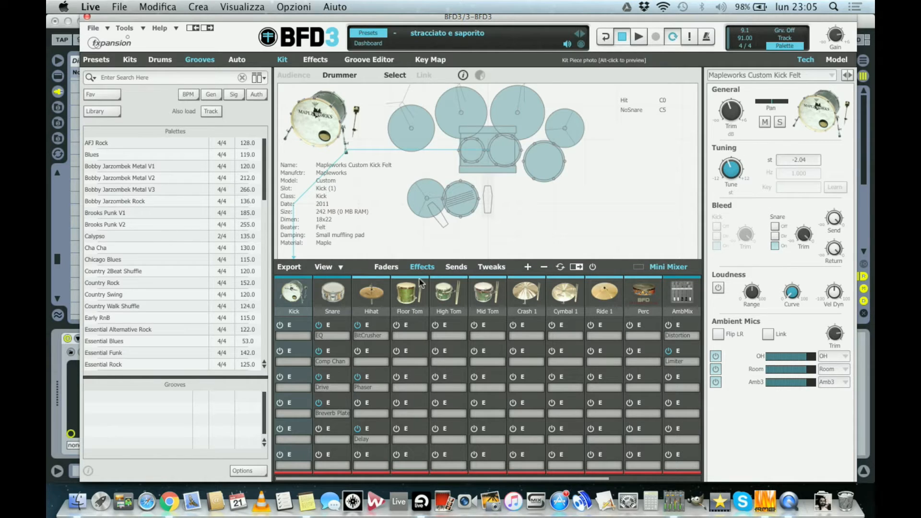
{"action": "left_click", "coordinate": [447, 267]}
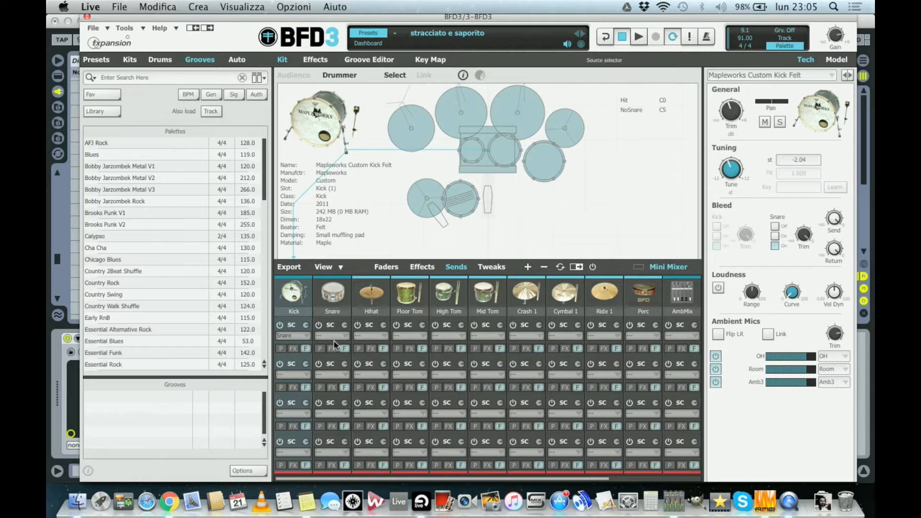
- Examine the tuning and damping tweaks of the kick, snare and hi-hat channels
{"action": "left_click", "coordinate": [491, 268]}
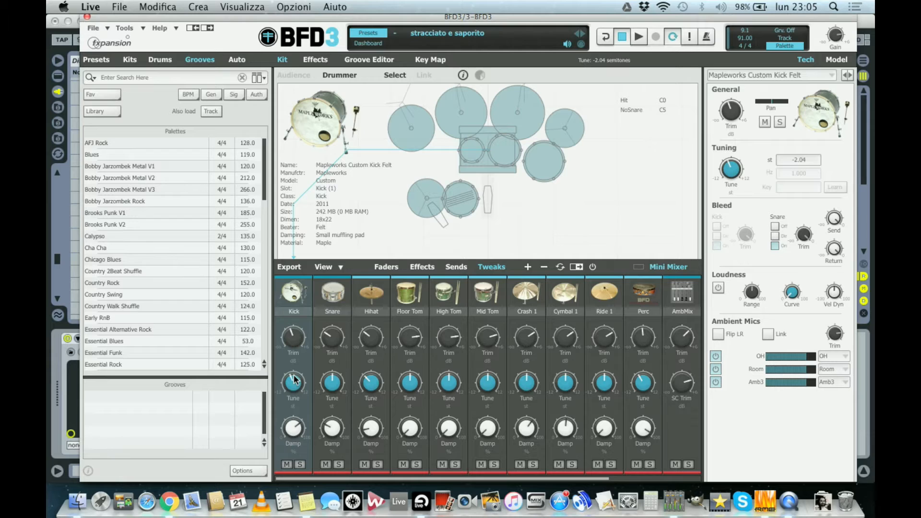
{"action": "mouse_move", "coordinate": [369, 382]}
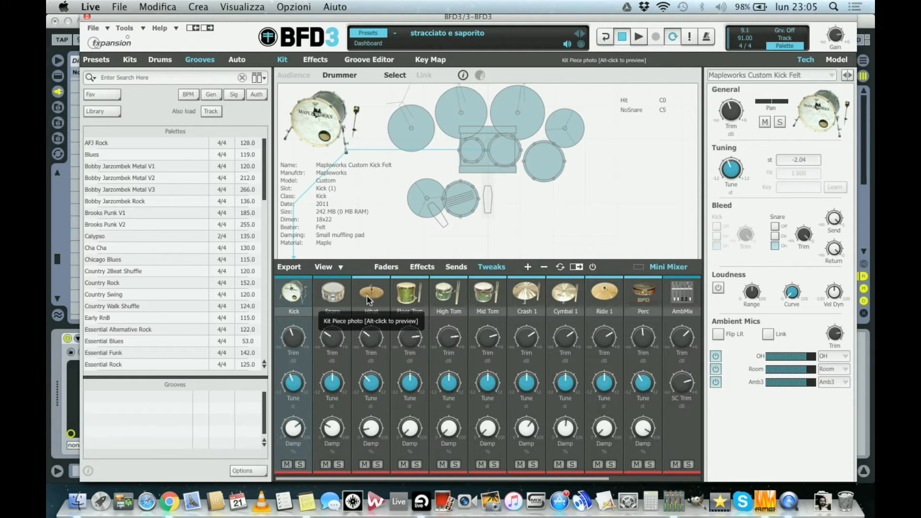
{"action": "mouse_move", "coordinate": [327, 391]}
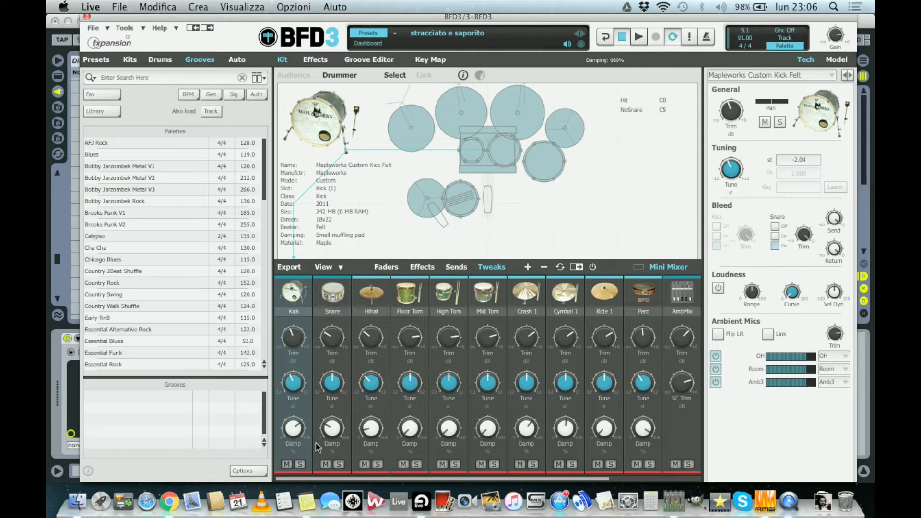
{"action": "mouse_move", "coordinate": [373, 434]}
{"action": "mouse_move", "coordinate": [335, 430]}
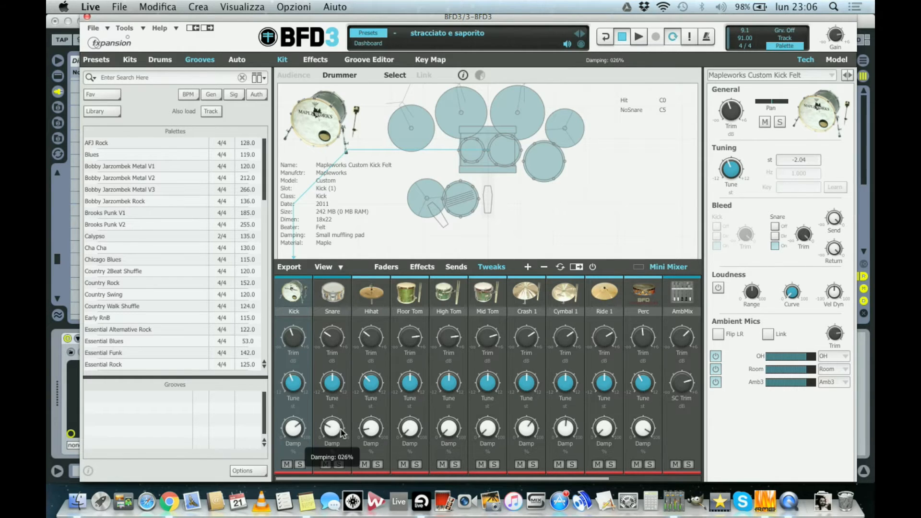
- Open the groove for editing and examine its closed tip and closed shank hi-hat notes by selecting them, leaving them deselected
{"action": "left_click", "coordinate": [365, 62]}
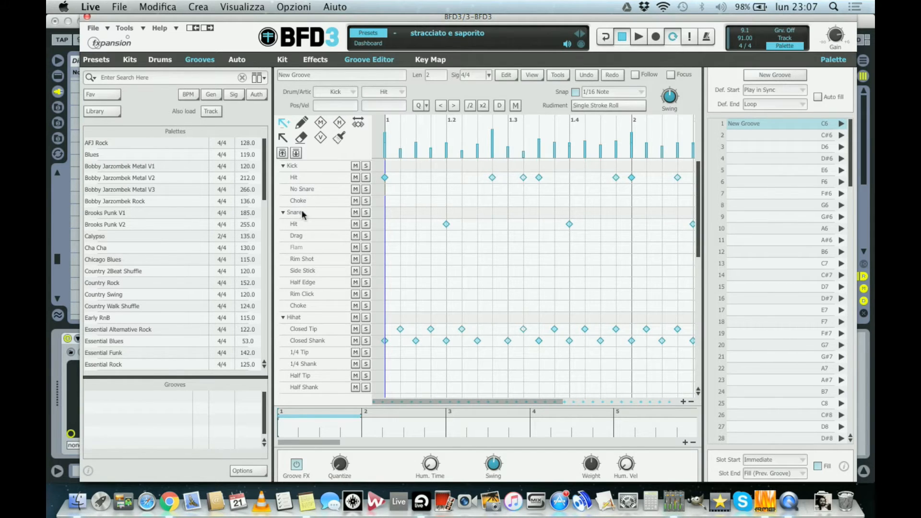
{"action": "left_click", "coordinate": [385, 178]}
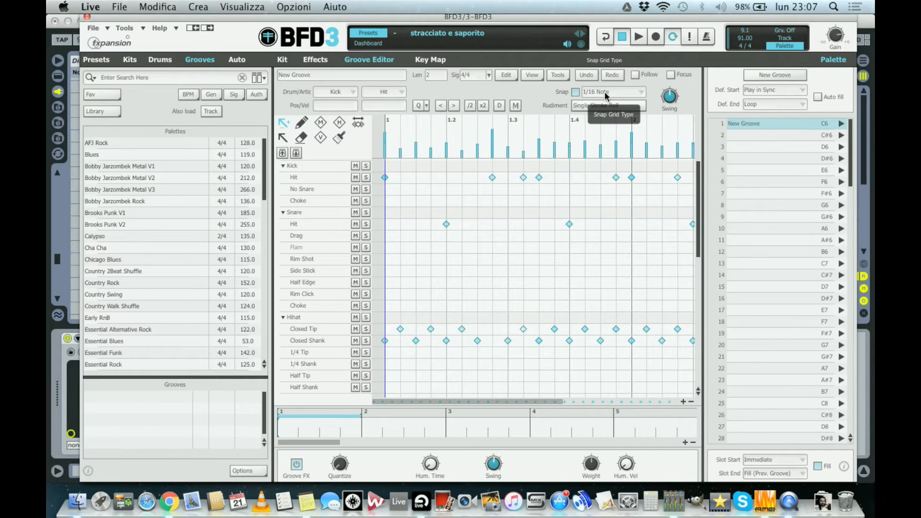
{"action": "left_click", "coordinate": [460, 201]}
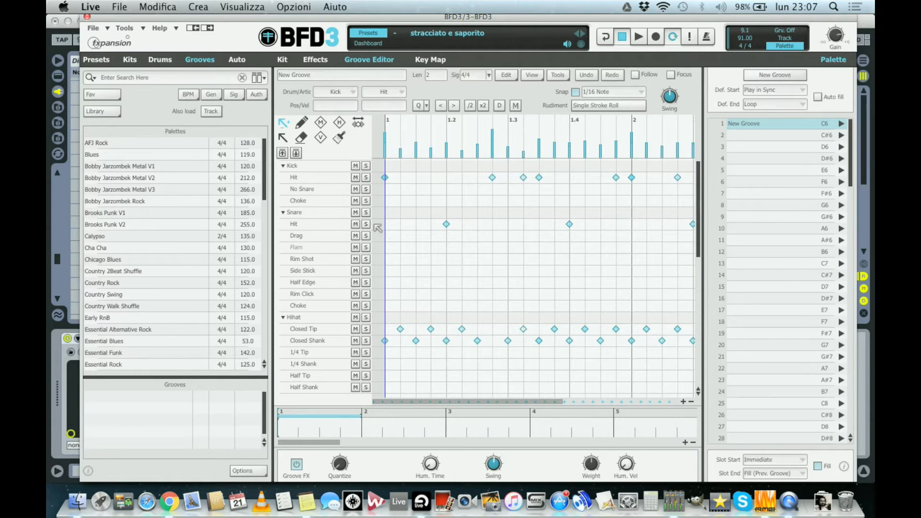
{"action": "left_click_drag", "start_coordinate": [385, 316], "coordinate": [694, 366]}
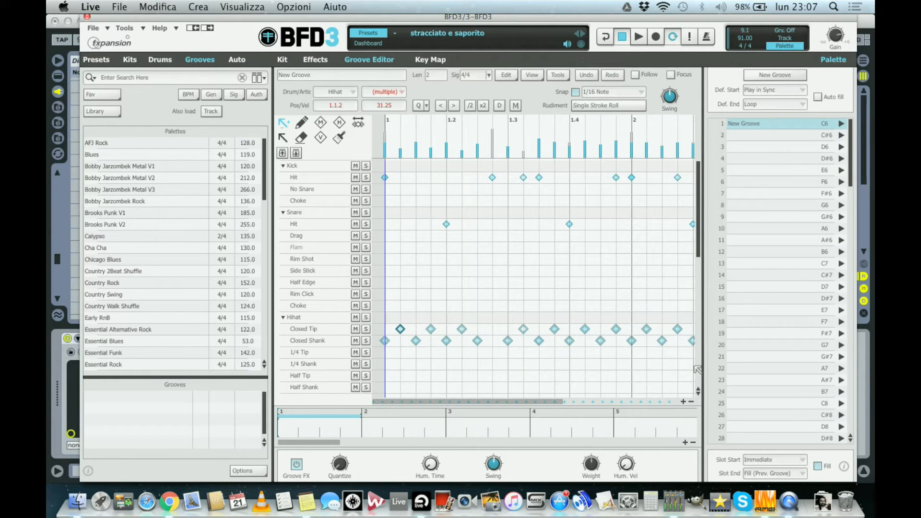
{"action": "left_click", "coordinate": [685, 315]}
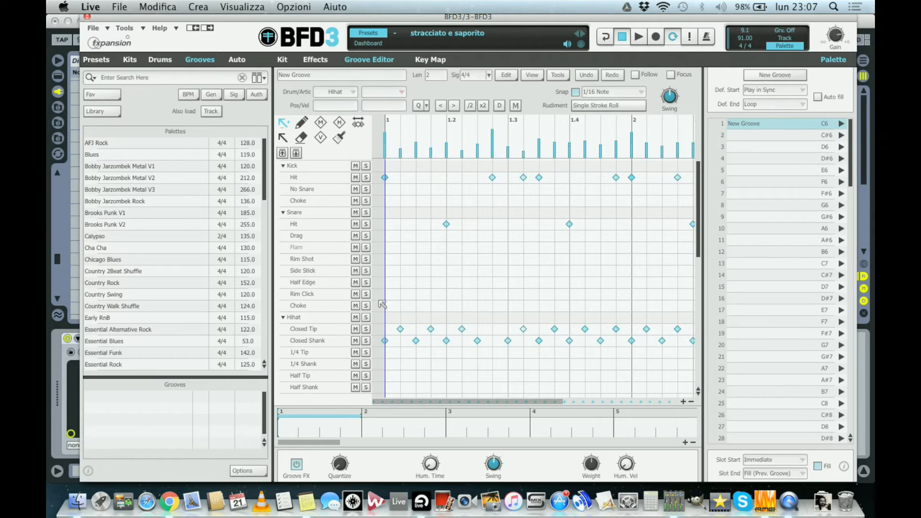
{"action": "left_click_drag", "start_coordinate": [385, 309], "coordinate": [691, 376]}
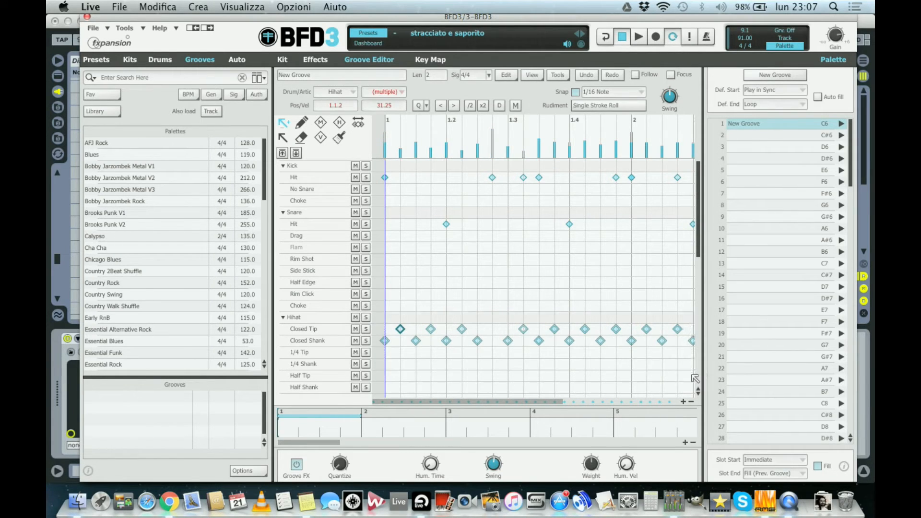
{"action": "left_click_drag", "start_coordinate": [691, 315], "coordinate": [381, 354]}
{"action": "left_click_drag", "start_coordinate": [385, 316], "coordinate": [682, 366]}
{"action": "left_click", "coordinate": [433, 250]}
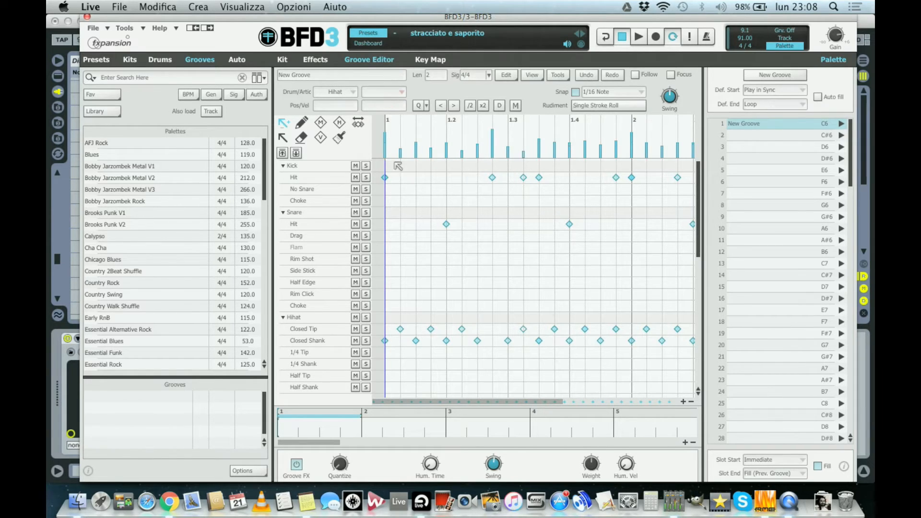
- Highlight the groove's kick hits, first the whole row and then the three around beat 1.3, and clear the selection
{"action": "left_click_drag", "start_coordinate": [383, 166], "coordinate": [689, 192]}
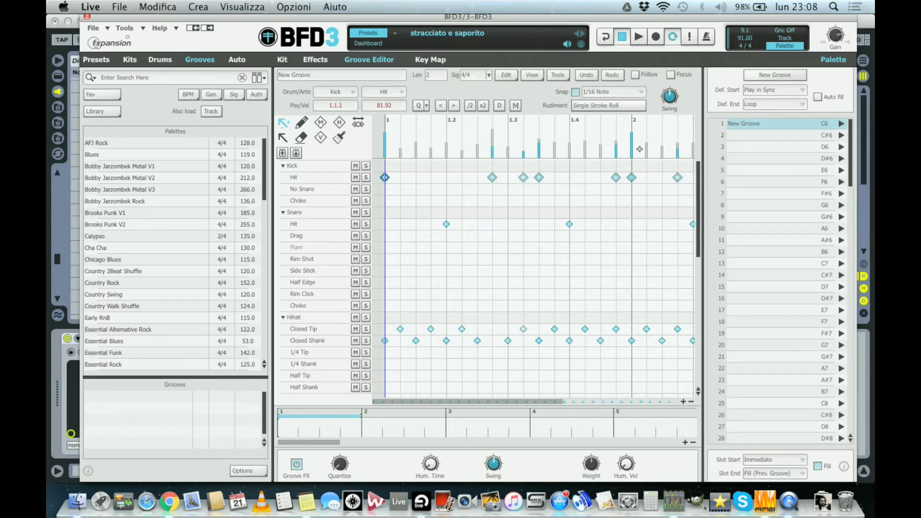
{"action": "left_click_drag", "start_coordinate": [475, 165], "coordinate": [558, 186]}
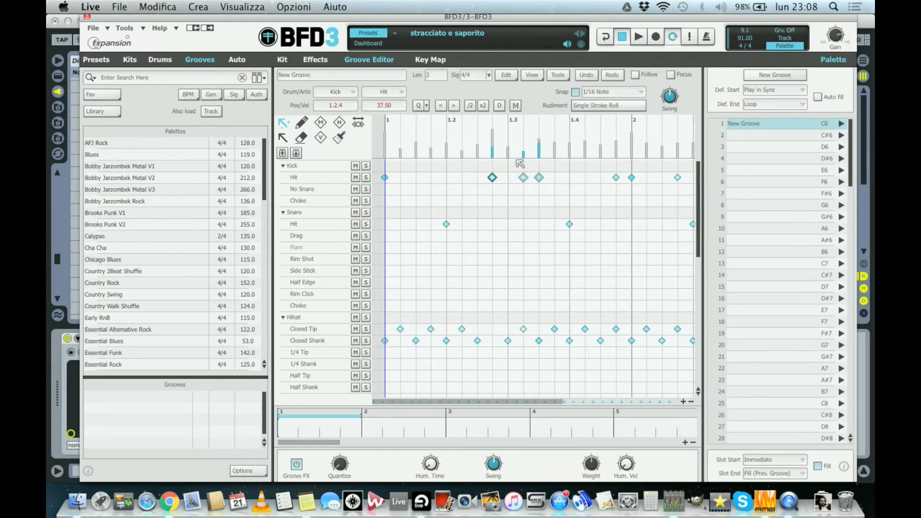
{"action": "left_click", "coordinate": [503, 201]}
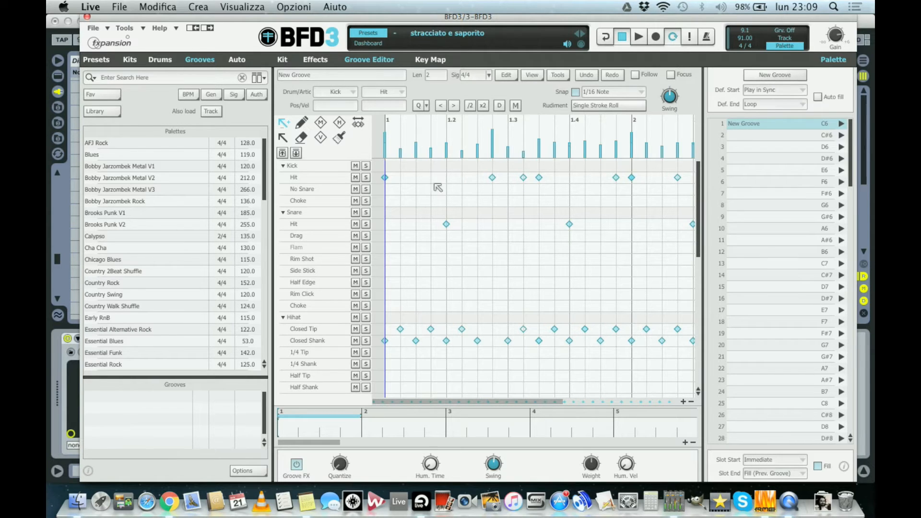
- Check the group track's effect devices in the Live set and return to the BFD3 track
{"action": "left_click", "coordinate": [201, 19]}
{"action": "left_click_drag", "start_coordinate": [201, 19], "coordinate": [358, 168]}
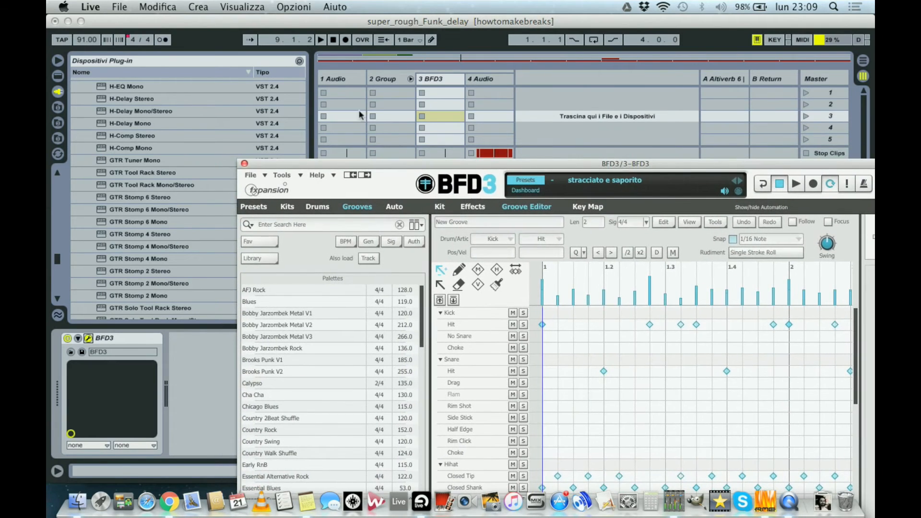
{"action": "left_click", "coordinate": [383, 79]}
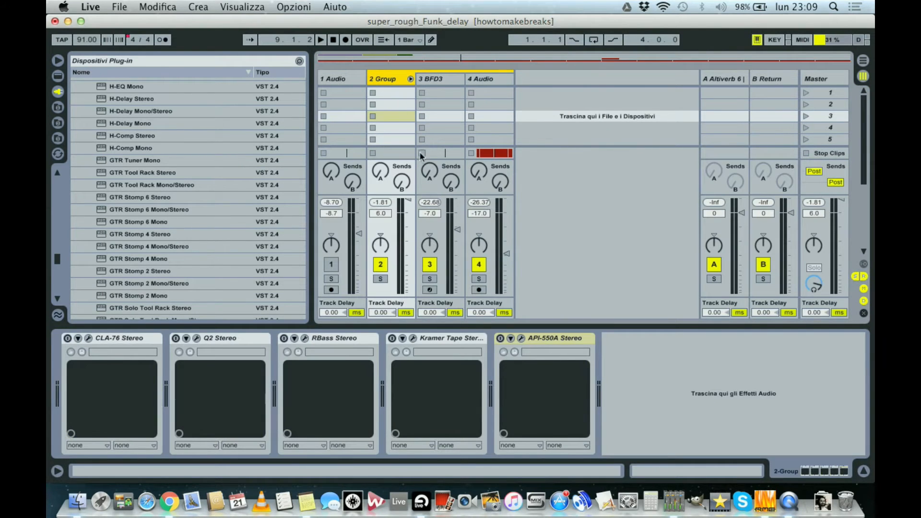
{"action": "left_click", "coordinate": [431, 79]}
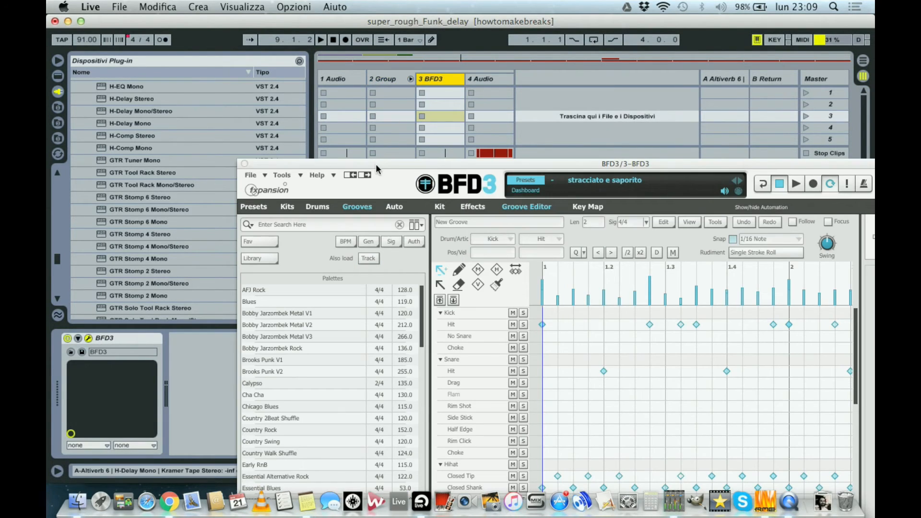
- Play the BFD3 drum groove with its groove editor and palette in view, and stop playback
{"action": "left_click_drag", "start_coordinate": [376, 163], "coordinate": [252, 9]}
{"action": "key", "text": "space"}
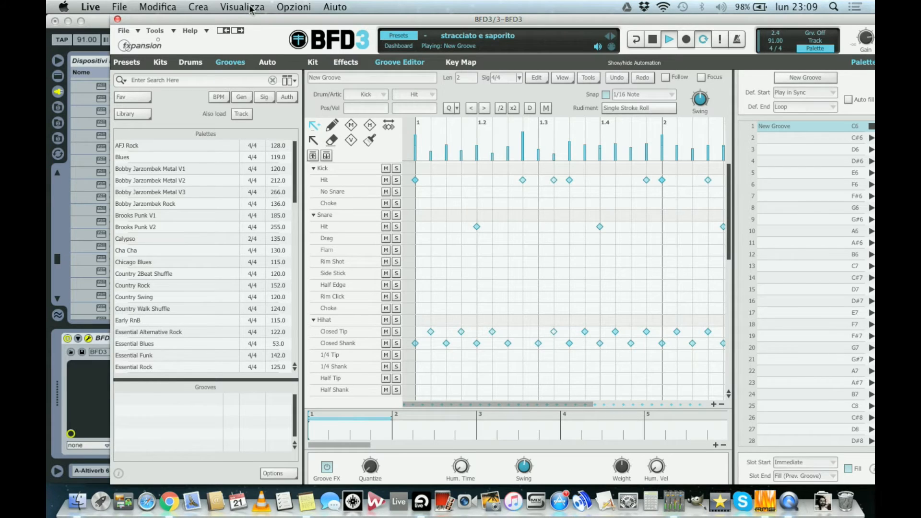
{"action": "left_click_drag", "start_coordinate": [377, 20], "coordinate": [272, 24]}
{"action": "key", "text": "space"}
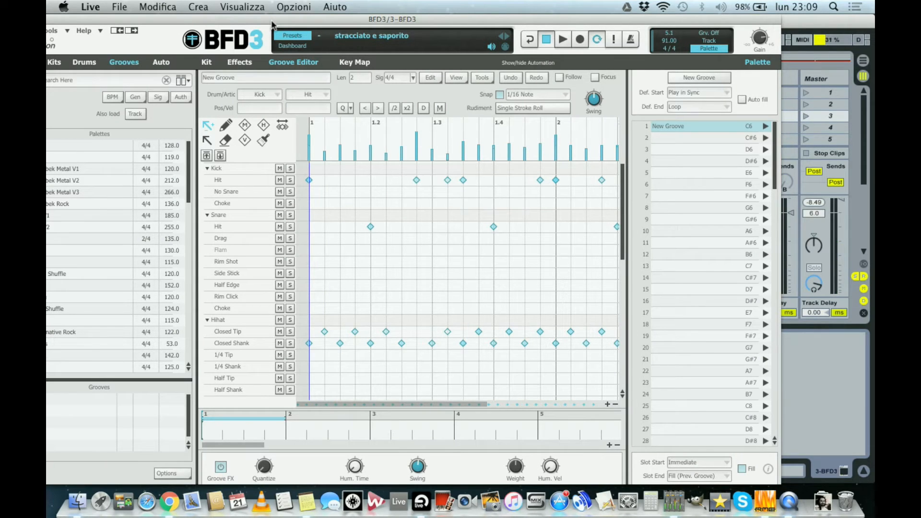
- Look through BFD3's drum browser and groove browser, leaving the groove browser displayed
{"action": "left_click_drag", "start_coordinate": [272, 22], "coordinate": [407, 24]}
{"action": "left_click", "coordinate": [221, 64]}
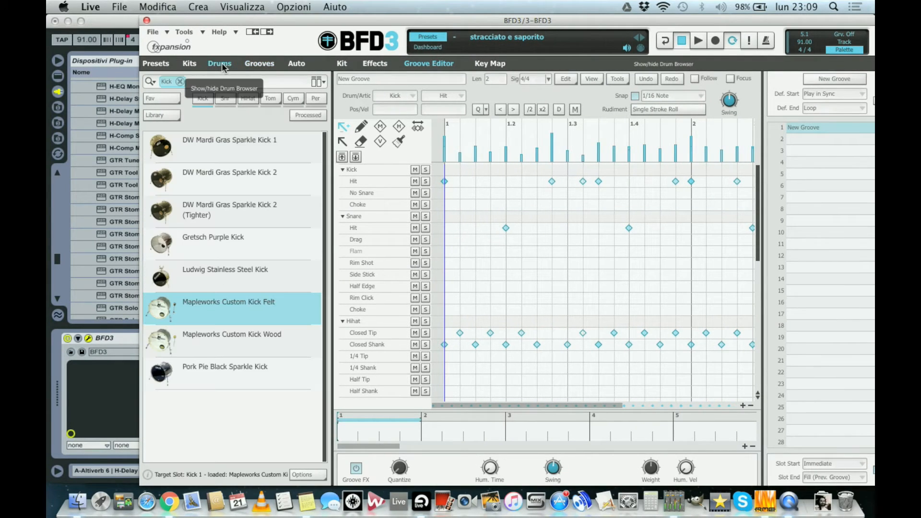
{"action": "left_click", "coordinate": [251, 67]}
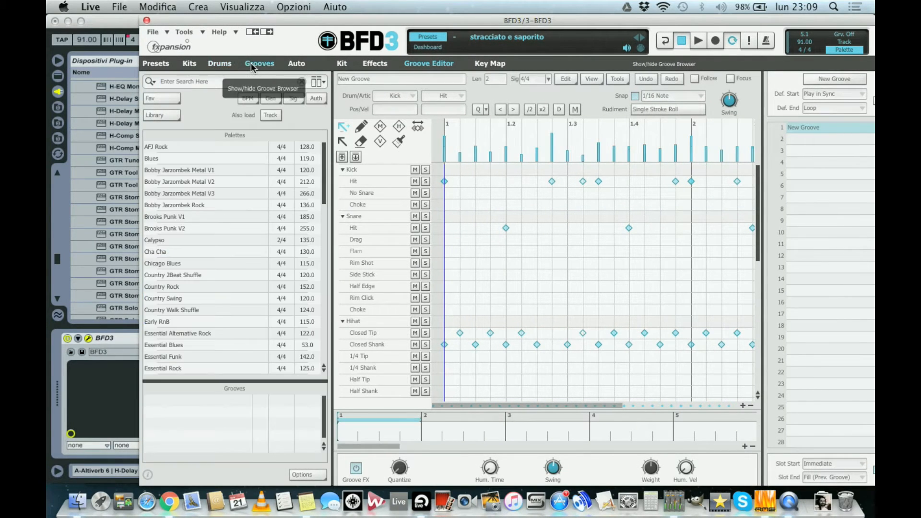
{"action": "left_click", "coordinate": [227, 67]}
{"action": "left_click", "coordinate": [259, 65]}
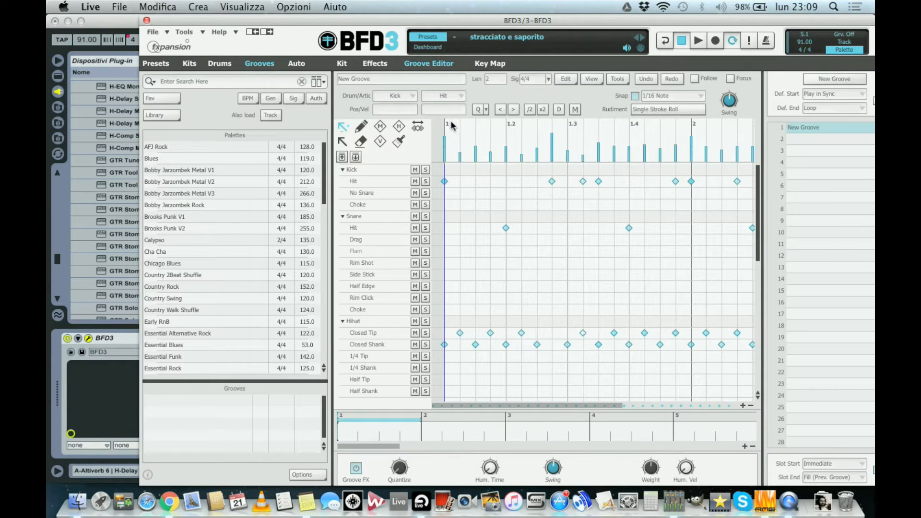
- Look at BFD3's effects page and kit page, leaving the kit page displayed
{"action": "left_click", "coordinate": [372, 64]}
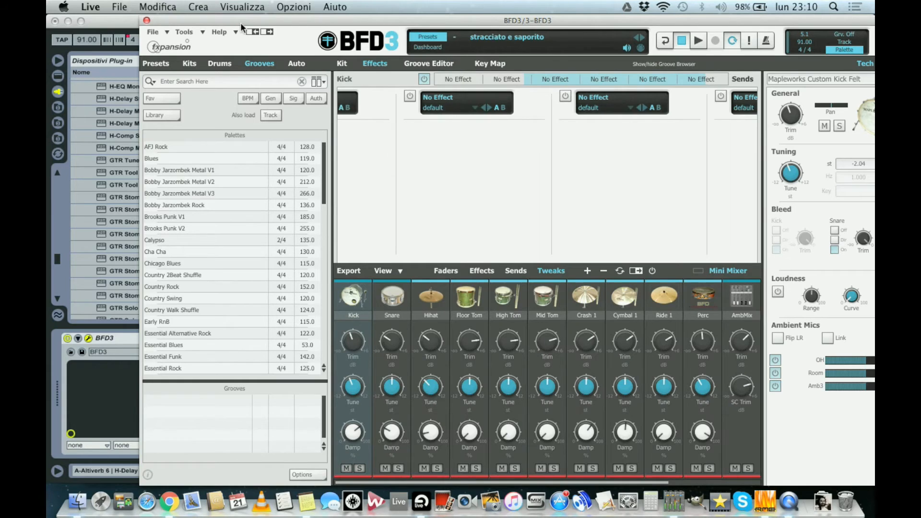
{"action": "left_click_drag", "start_coordinate": [240, 22], "coordinate": [268, 28]}
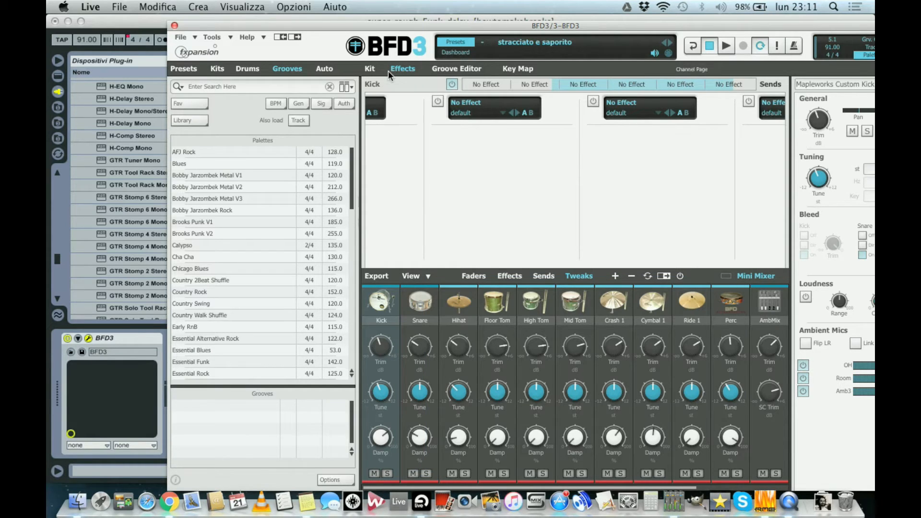
{"action": "left_click", "coordinate": [370, 70]}
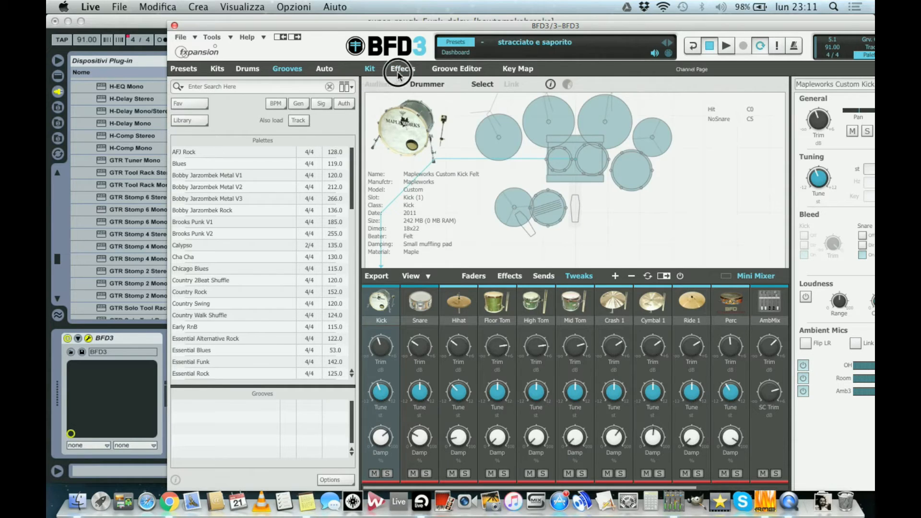
{"action": "left_click", "coordinate": [397, 72]}
{"action": "left_click", "coordinate": [366, 71]}
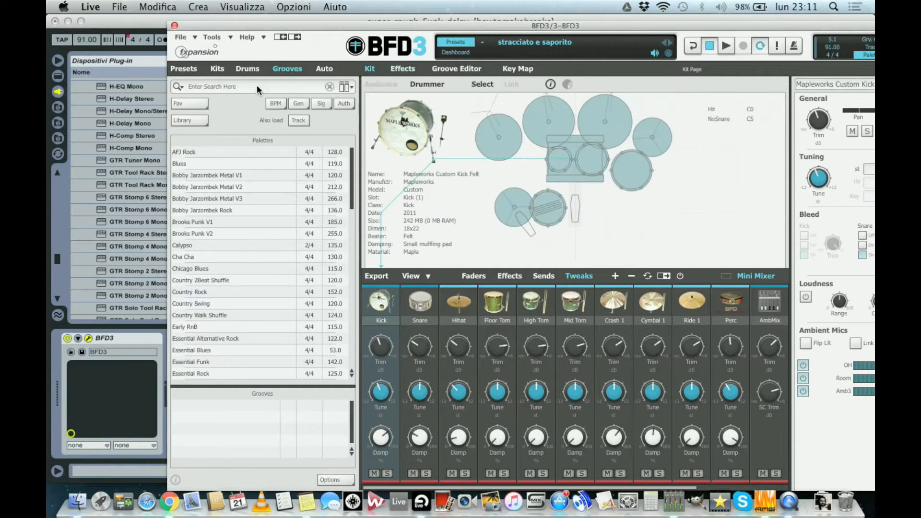
{"action": "mouse_move", "coordinate": [184, 30]}
{"action": "left_mouse_down"}
{"action": "mouse_move", "coordinate": [292, 104]}
{"action": "mouse_move", "coordinate": [176, 27]}
{"action": "left_mouse_up"}
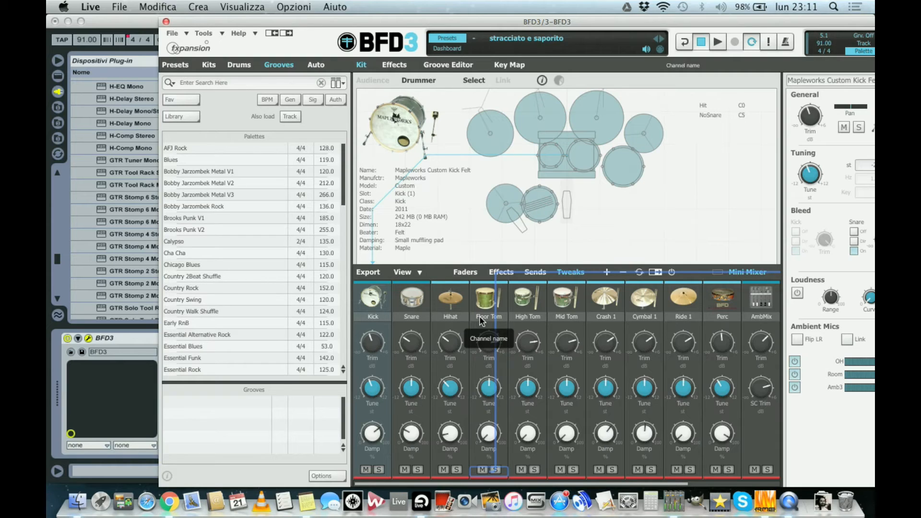
- Review the mini mixer's channel faders and switch the mixer to its channel effects view
{"action": "left_click", "coordinate": [466, 272]}
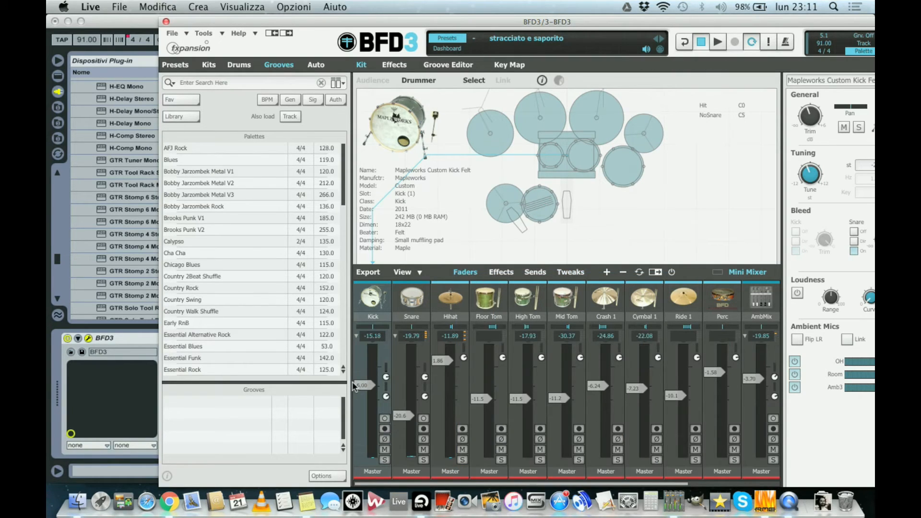
{"action": "mouse_move", "coordinate": [451, 368]}
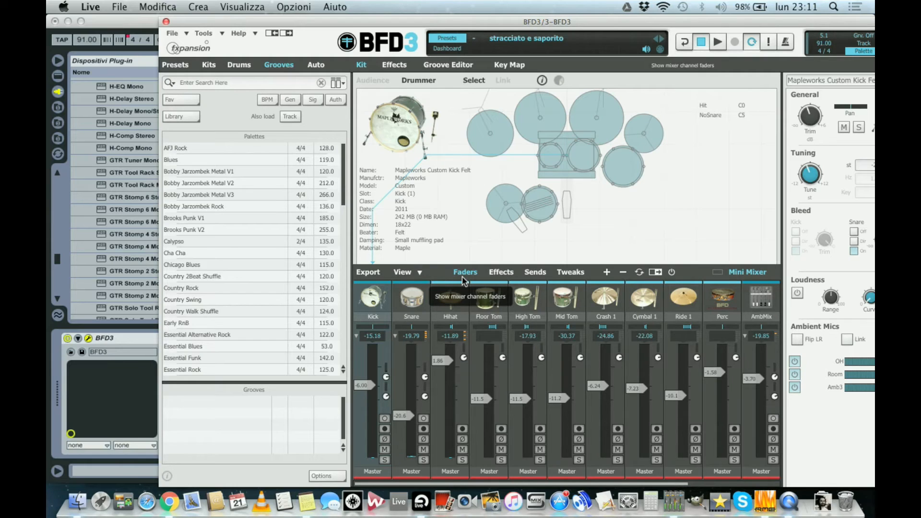
{"action": "left_click", "coordinate": [494, 276]}
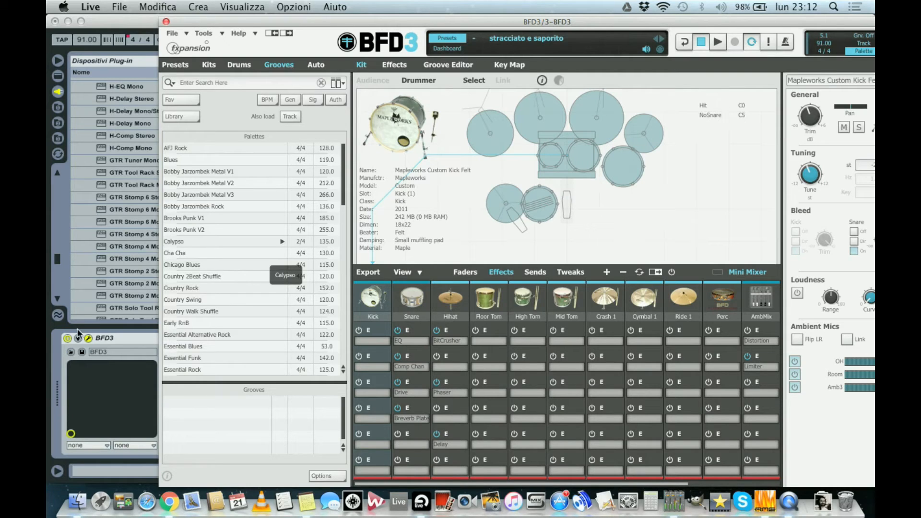
- Inspect the snare's EQ, Comp Chan, Drive and Breverb Plate effects and the hi-hat channel's effect chain
{"action": "left_click", "coordinate": [407, 331]}
{"action": "mouse_move", "coordinate": [402, 234]}
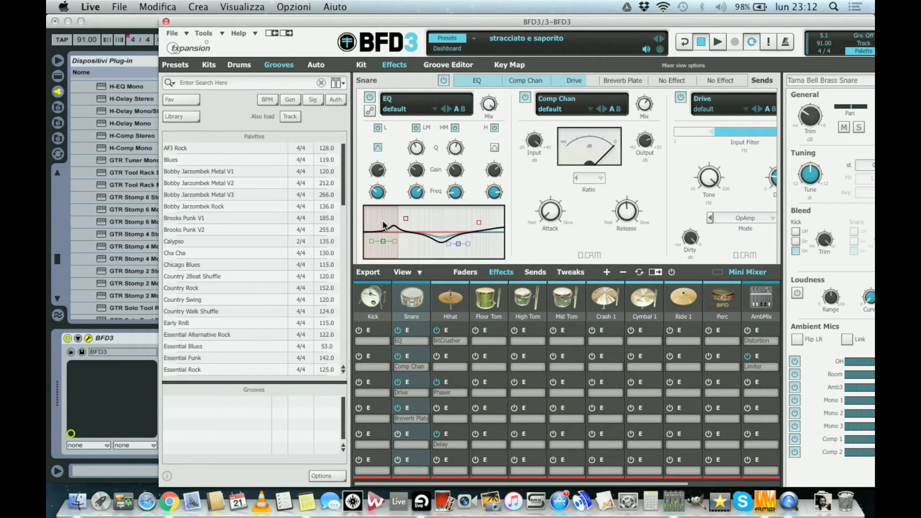
{"action": "mouse_move", "coordinate": [383, 221]}
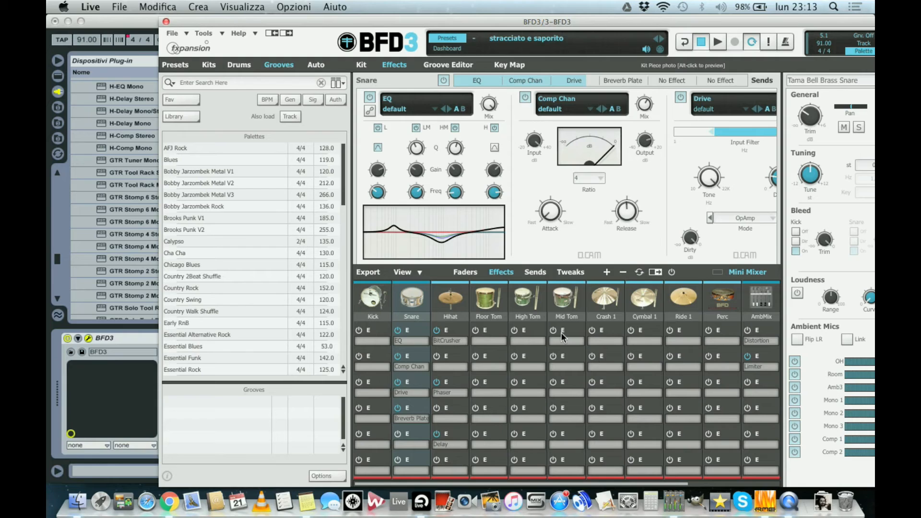
{"action": "left_click_drag", "start_coordinate": [552, 80], "coordinate": [599, 81]}
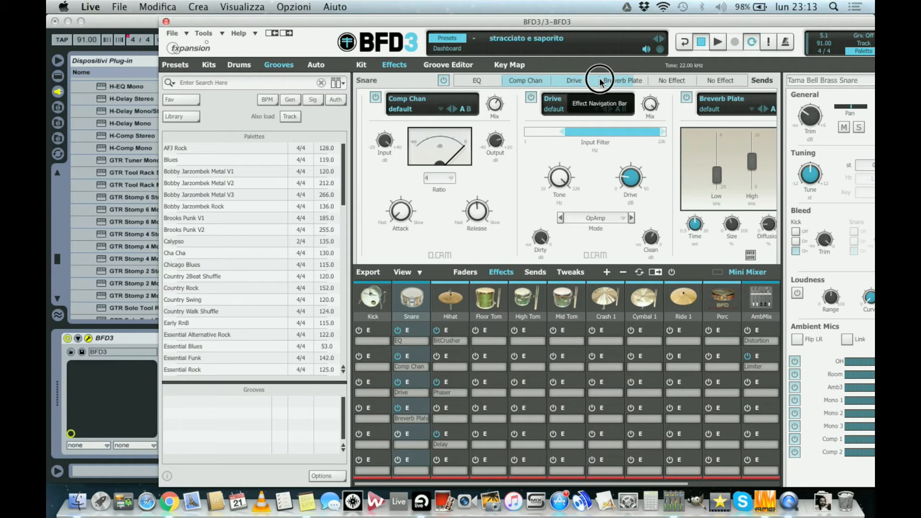
{"action": "left_click_drag", "start_coordinate": [599, 82], "coordinate": [638, 79]}
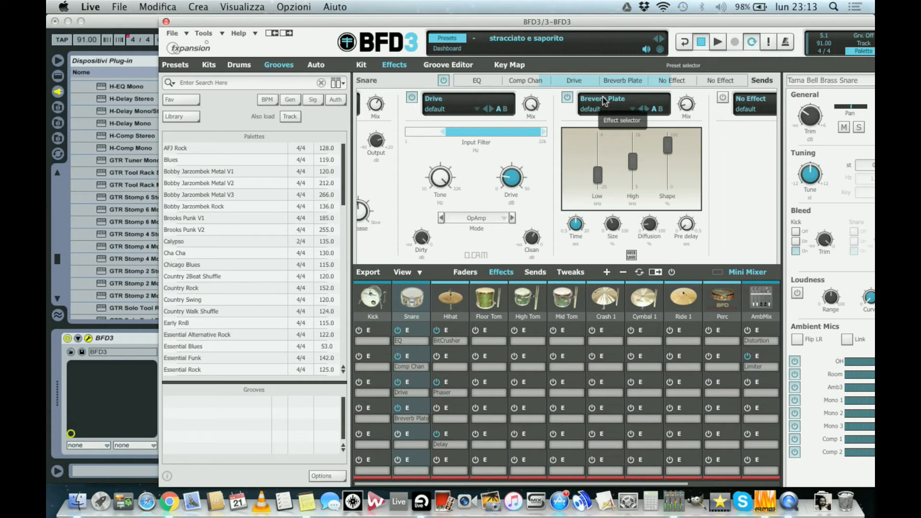
{"action": "left_click", "coordinate": [454, 302]}
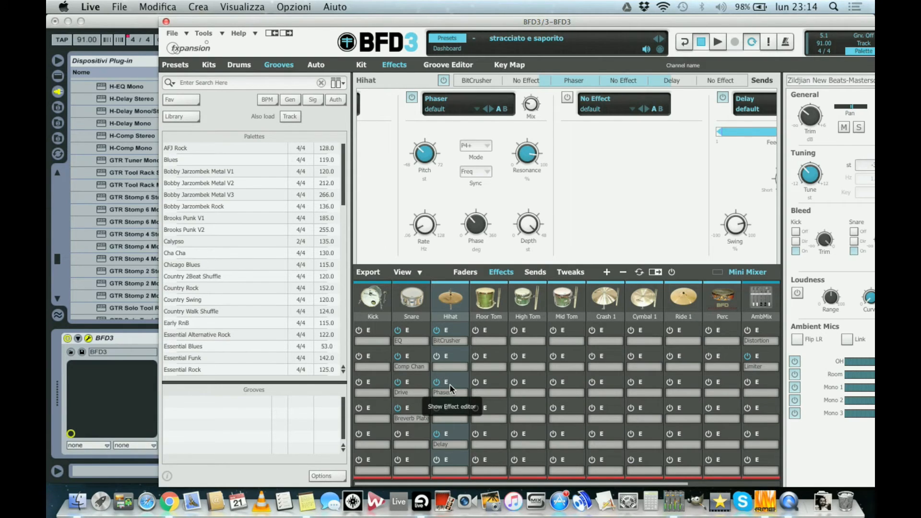
- Open the CLA-76 compressor on the Group track, examine its attack and release, and audition the break through it
{"action": "left_click_drag", "start_coordinate": [429, 23], "coordinate": [289, 7]}
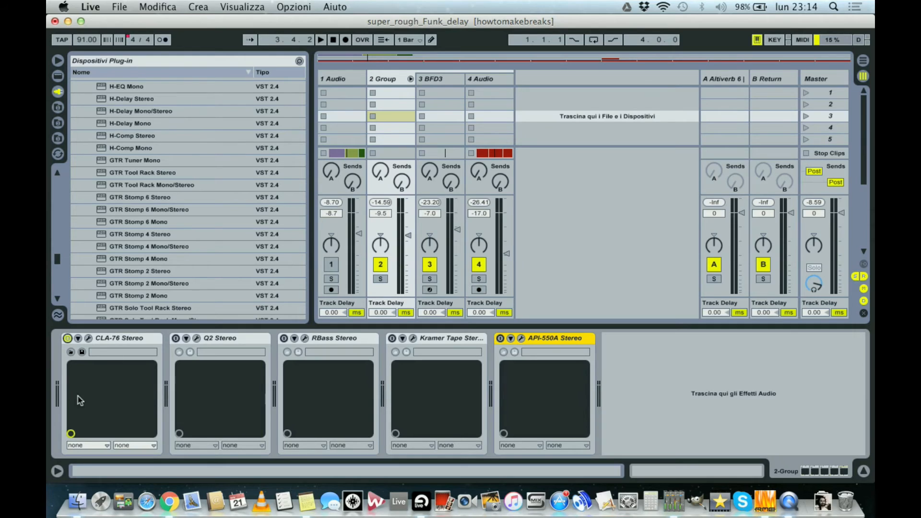
{"action": "left_click", "coordinate": [88, 339]}
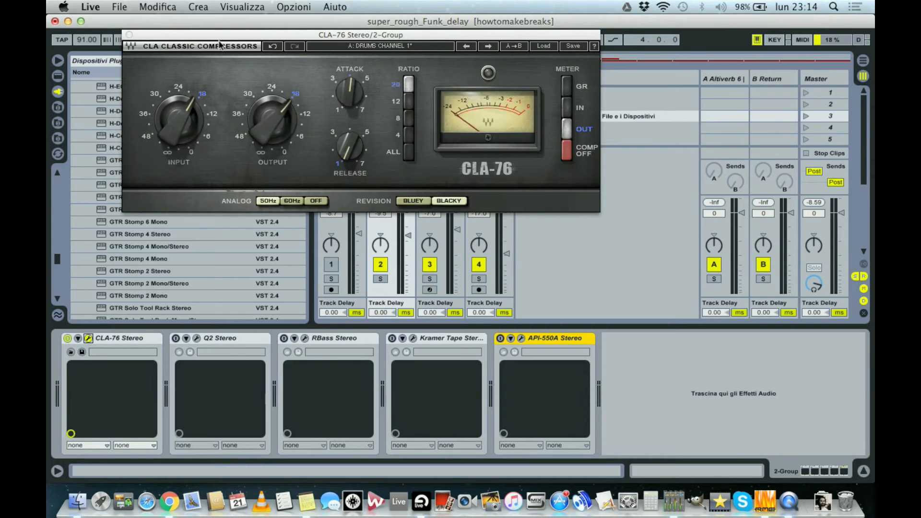
{"action": "left_click_drag", "start_coordinate": [217, 39], "coordinate": [303, 55]}
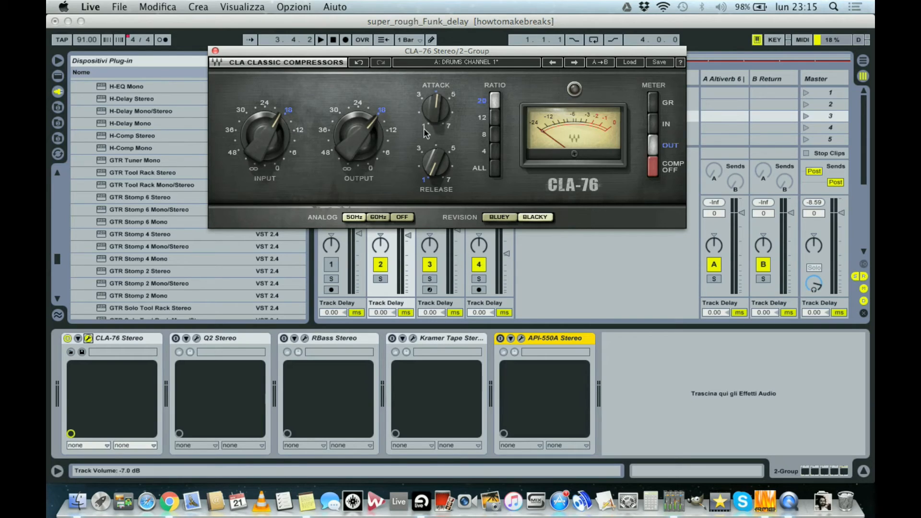
{"action": "mouse_move", "coordinate": [439, 102]}
{"action": "mouse_move", "coordinate": [434, 181]}
{"action": "key", "text": "space"}
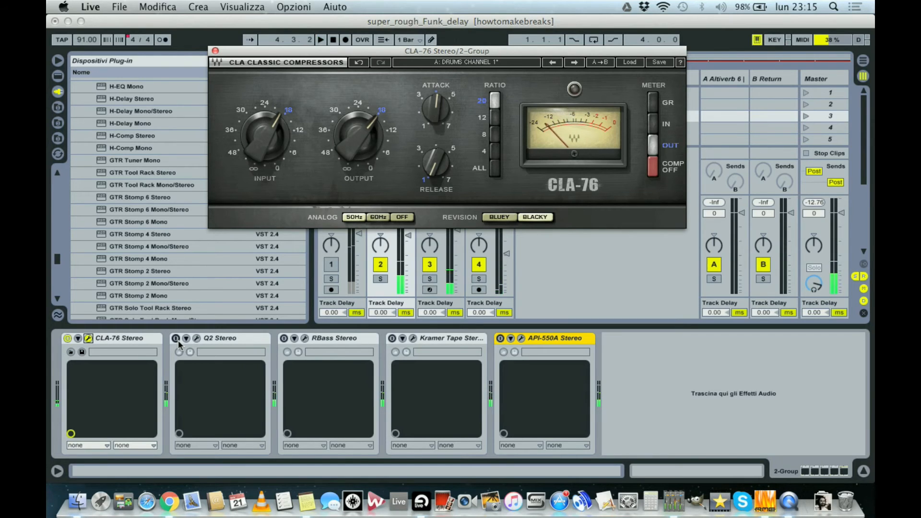
- Activate the Q2 equalizer and RBass effects on the Group track and open both plug-in windows
{"action": "left_click", "coordinate": [178, 341]}
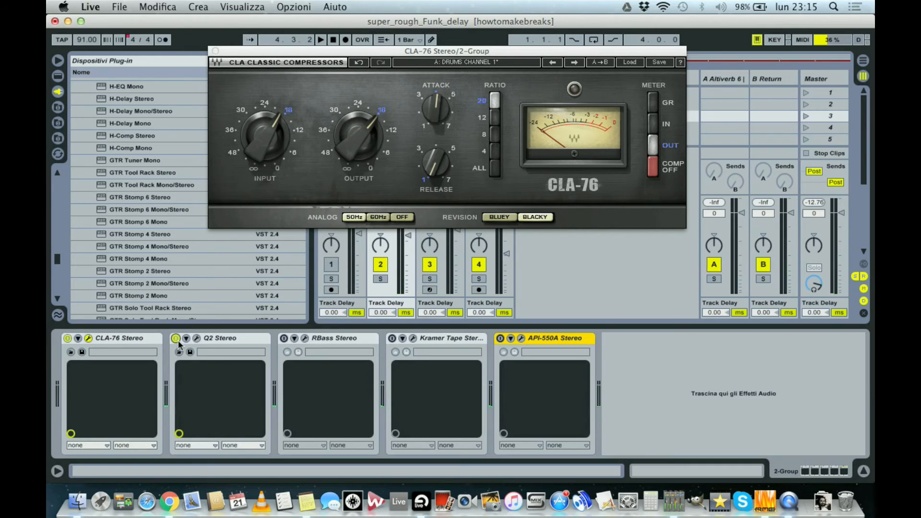
{"action": "left_click", "coordinate": [197, 338]}
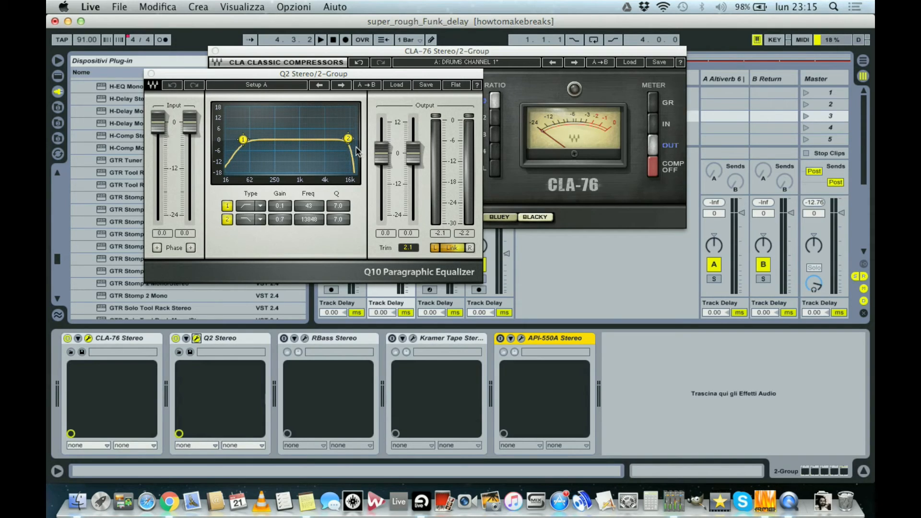
{"action": "left_click", "coordinate": [284, 338]}
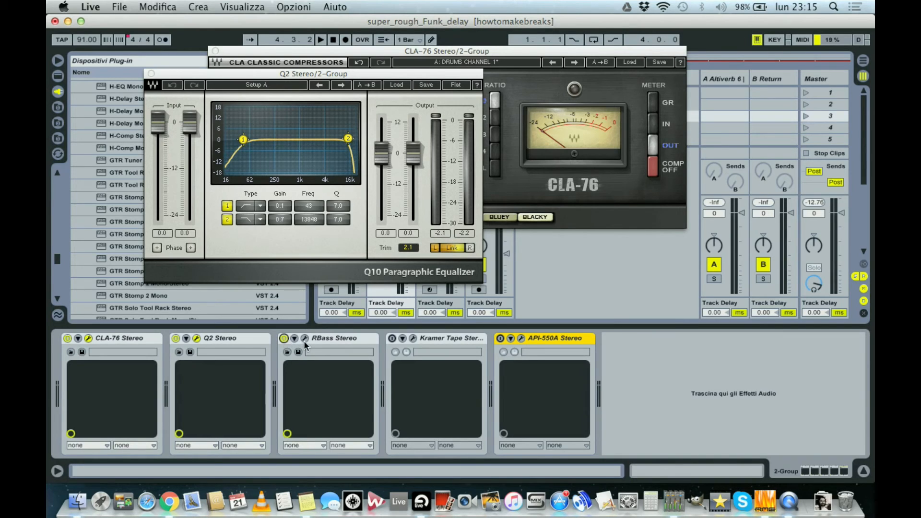
{"action": "left_click", "coordinate": [305, 338]}
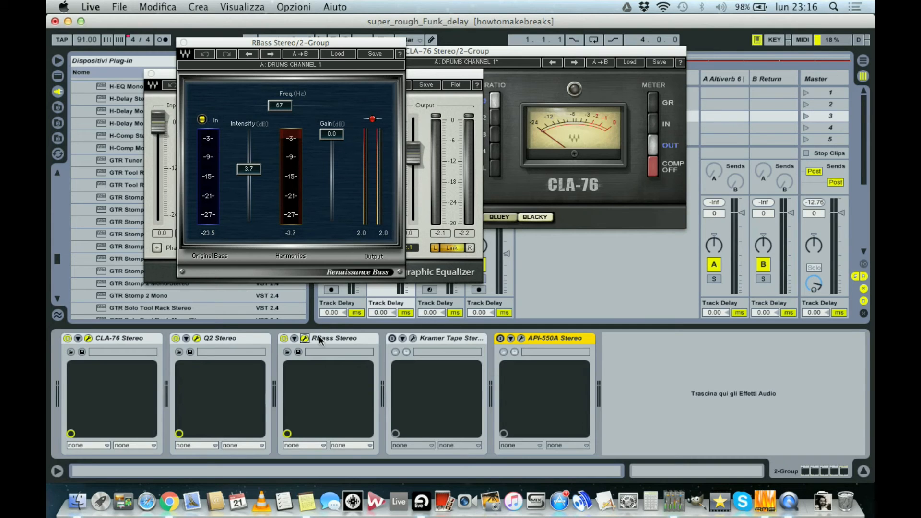
- Play the break and compare it with RBass bypassed and active, leaving RBass on
{"action": "key", "text": "space"}
{"action": "left_click", "coordinate": [284, 339]}
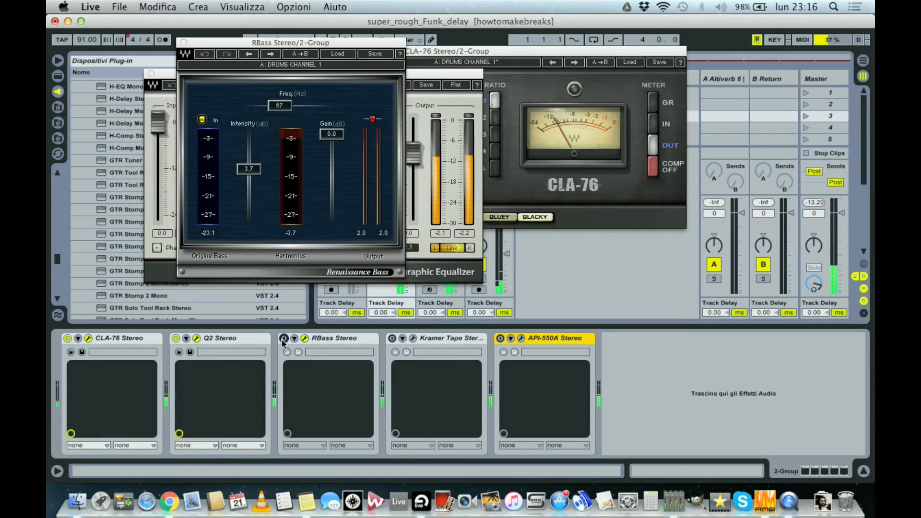
{"action": "left_click", "coordinate": [283, 339]}
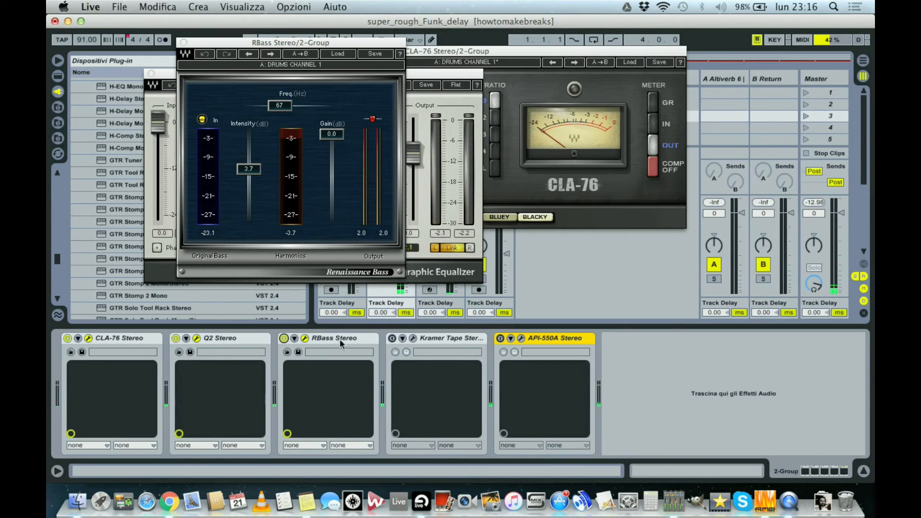
- Activate the Kramer Tape effect on the Group track, examine its settings, and close its window
{"action": "left_click", "coordinate": [391, 339]}
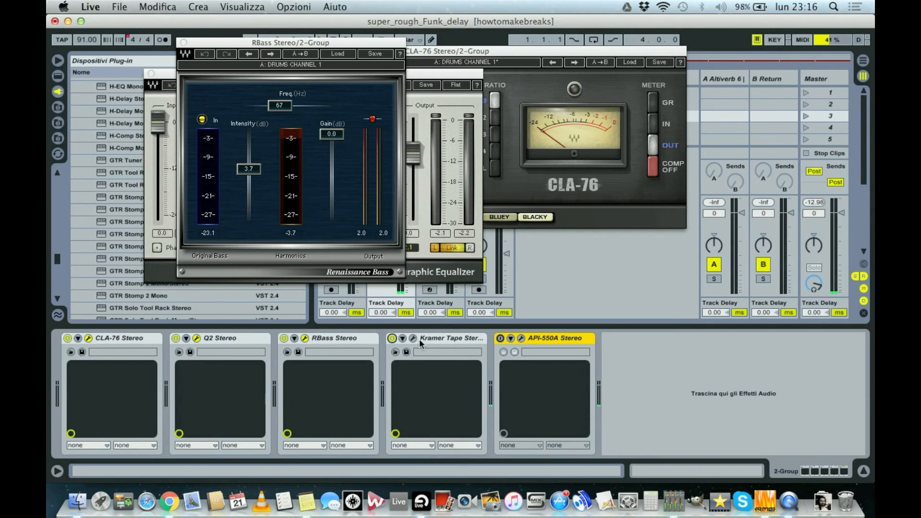
{"action": "left_click", "coordinate": [414, 339]}
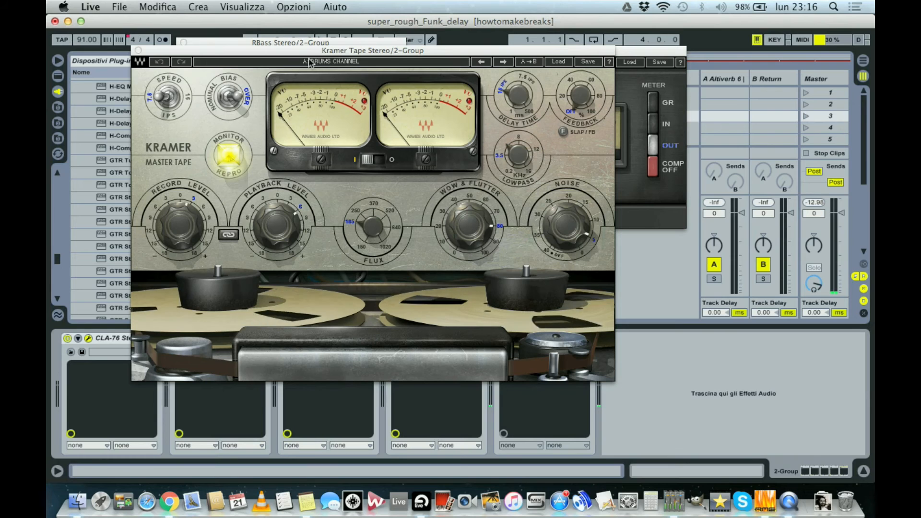
{"action": "left_click_drag", "start_coordinate": [295, 56], "coordinate": [380, 90]}
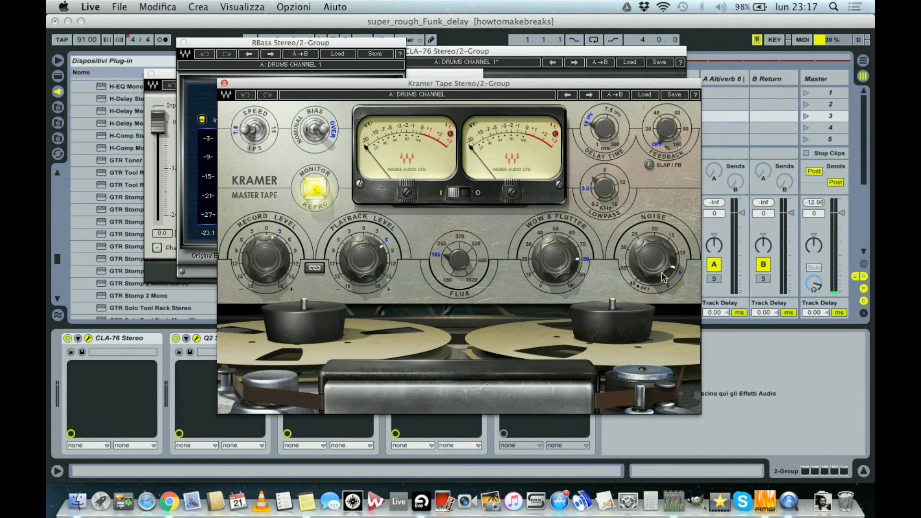
{"action": "mouse_move", "coordinate": [676, 263]}
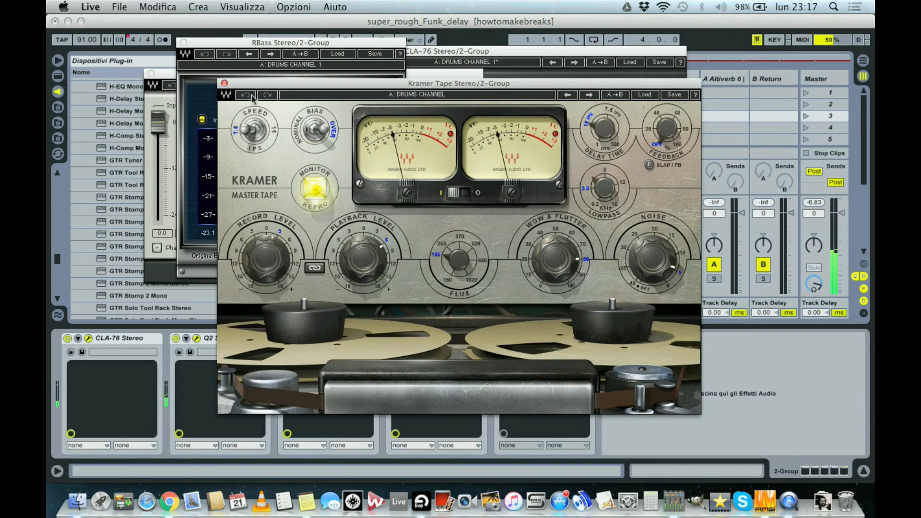
{"action": "left_click", "coordinate": [225, 83]}
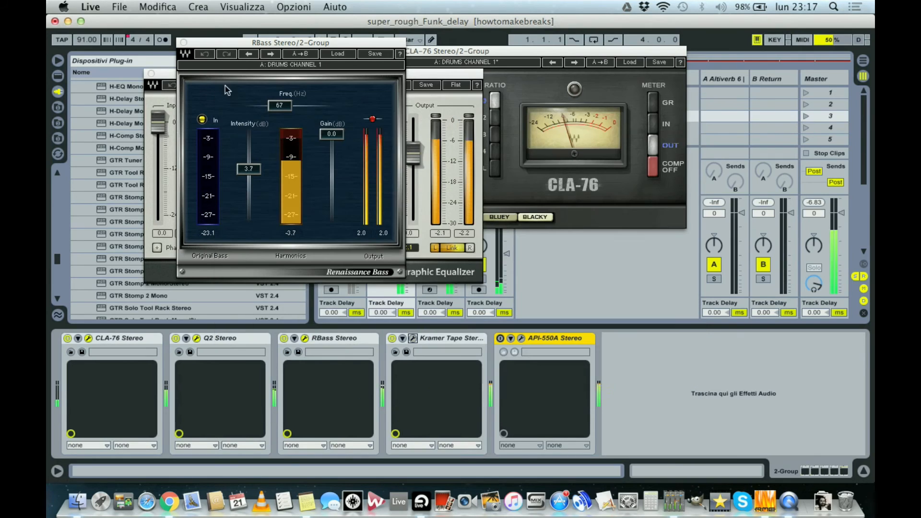
- Activate the API-550A equalizer on the Group track, open its window, and examine its high and low bands
{"action": "left_click", "coordinate": [501, 339]}
{"action": "left_click", "coordinate": [522, 340]}
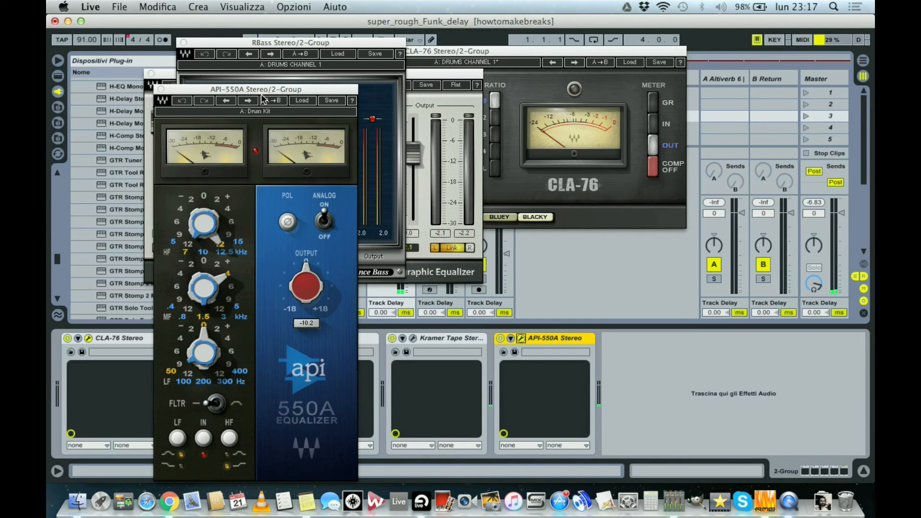
{"action": "left_click_drag", "start_coordinate": [256, 89], "coordinate": [309, 80]}
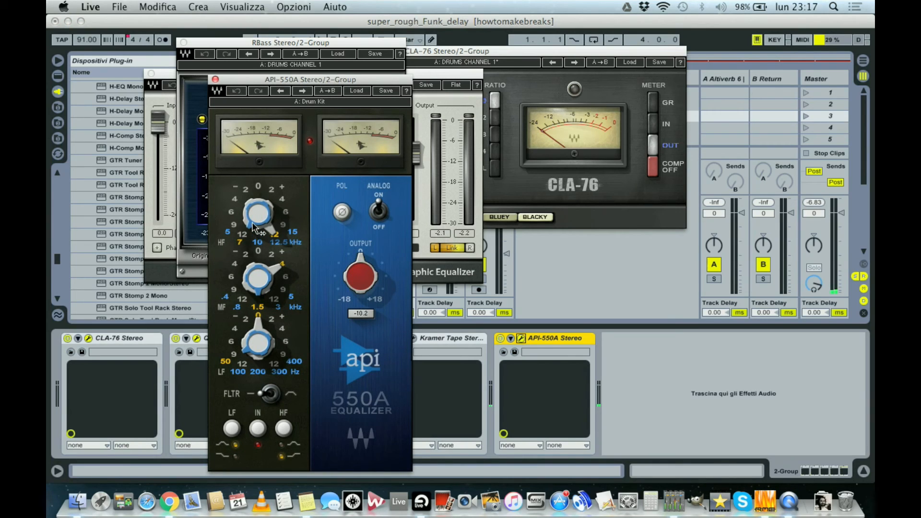
{"action": "left_click_drag", "start_coordinate": [255, 228], "coordinate": [278, 236]}
{"action": "mouse_move", "coordinate": [272, 336]}
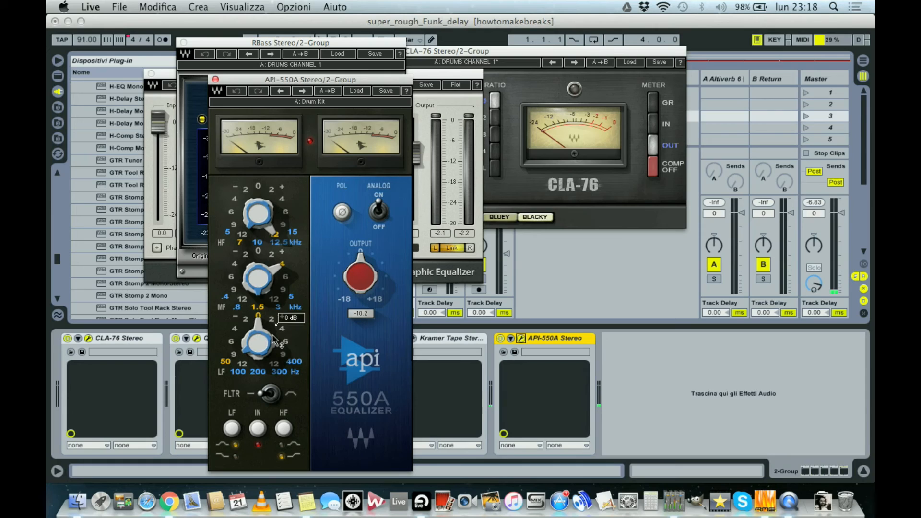
{"action": "left_click", "coordinate": [485, 272]}
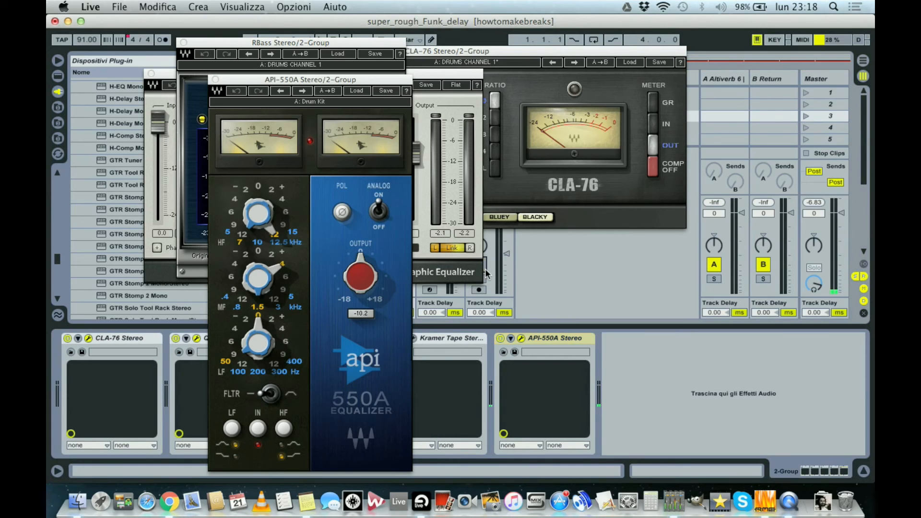
- Play the break and close the RBass, API-550A, Q2 and CLA-76 plug-in windows of the Group track
{"action": "key", "text": "space"}
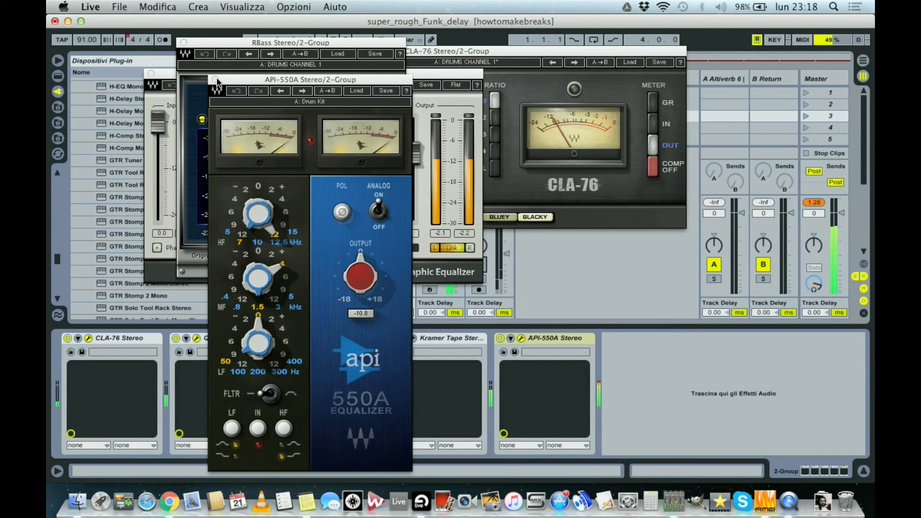
{"action": "left_click", "coordinate": [184, 42]}
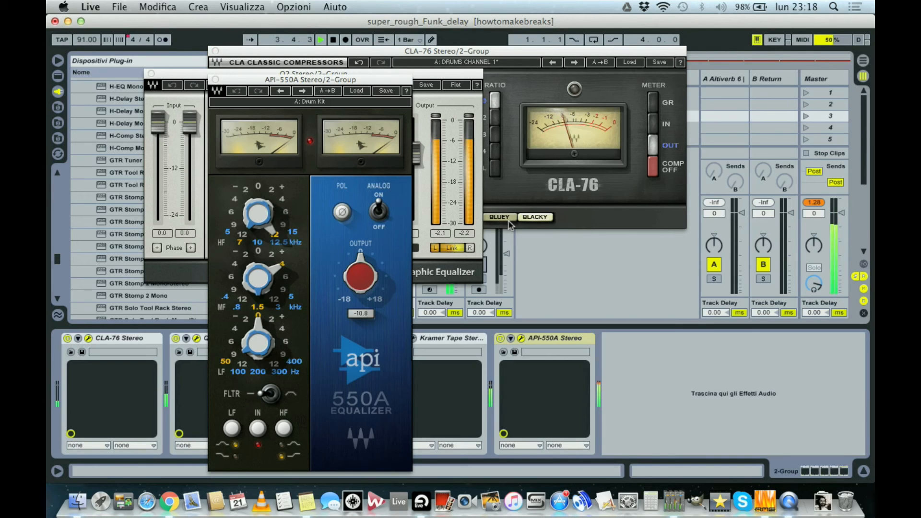
{"action": "left_click_drag", "start_coordinate": [244, 80], "coordinate": [369, 91]}
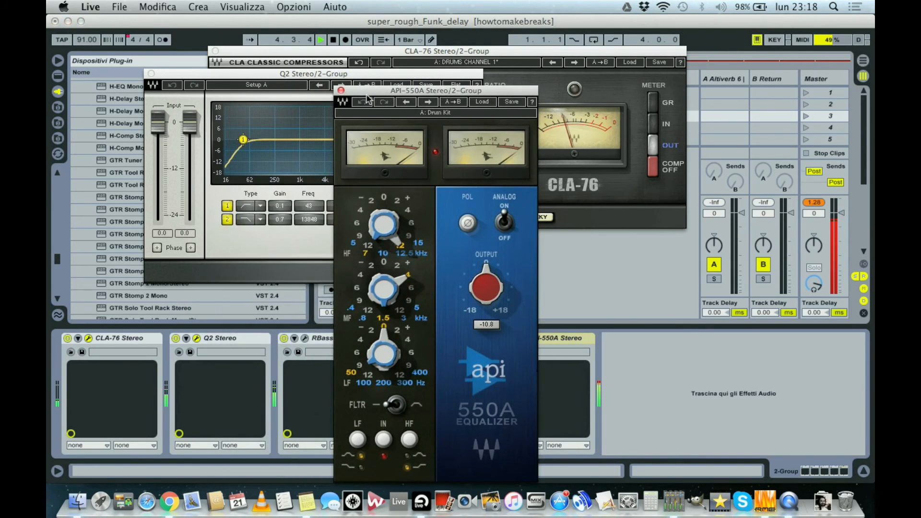
{"action": "left_click", "coordinate": [340, 90]}
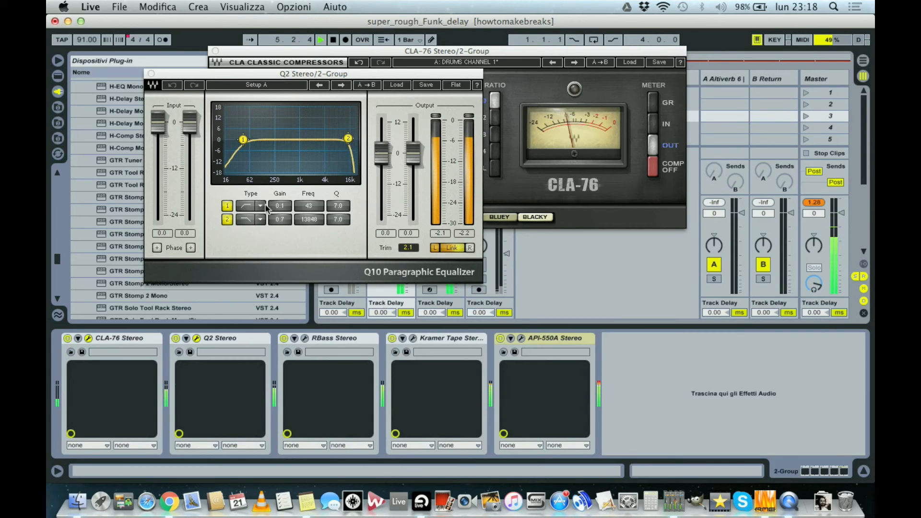
{"action": "left_click_drag", "start_coordinate": [240, 74], "coordinate": [370, 81]}
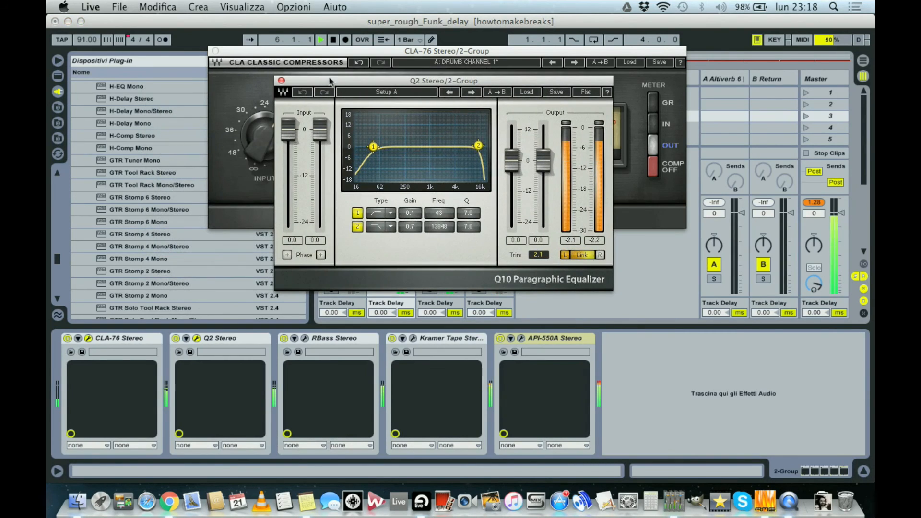
{"action": "left_click", "coordinate": [281, 80]}
{"action": "left_click", "coordinate": [214, 51]}
- Set the Group track's volume to -11.9 dB, stop playback and reset the Master peak level
{"action": "left_click_drag", "start_coordinate": [411, 236], "coordinate": [409, 243]}
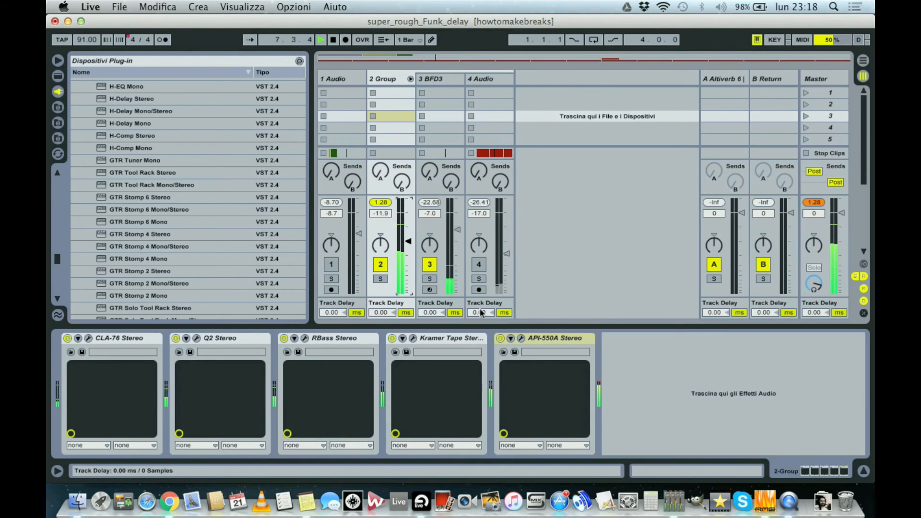
{"action": "key", "text": "space"}
{"action": "left_click", "coordinate": [816, 203]}
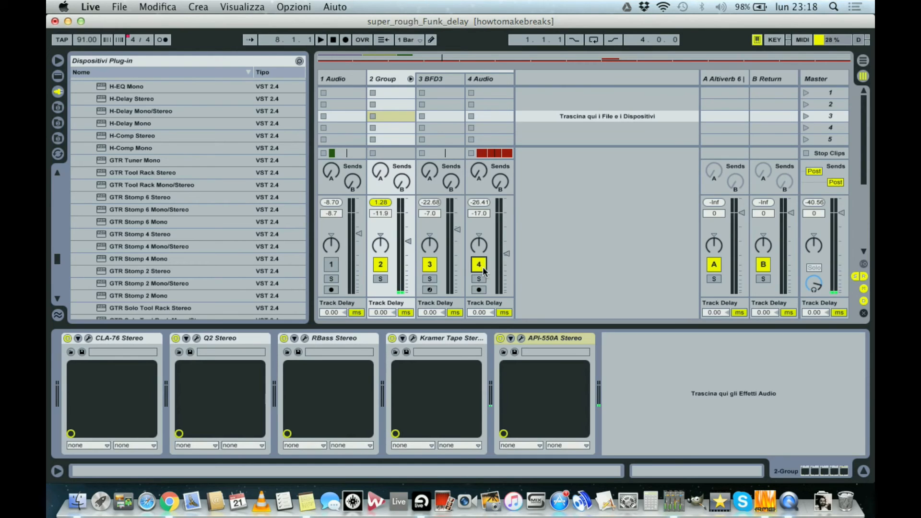
- Activate and select the 4 Audio track, and examine its repeated noise clips in the arrangement
{"action": "left_click", "coordinate": [485, 78]}
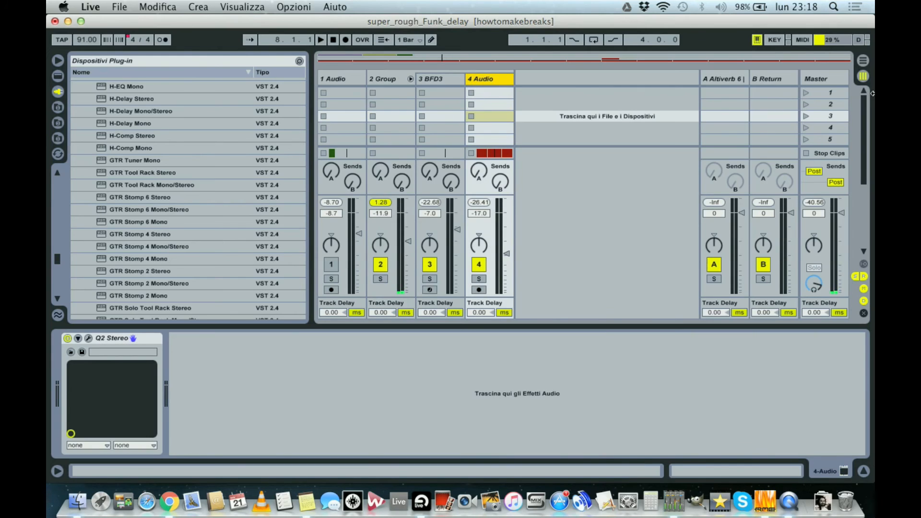
{"action": "left_click", "coordinate": [863, 61]}
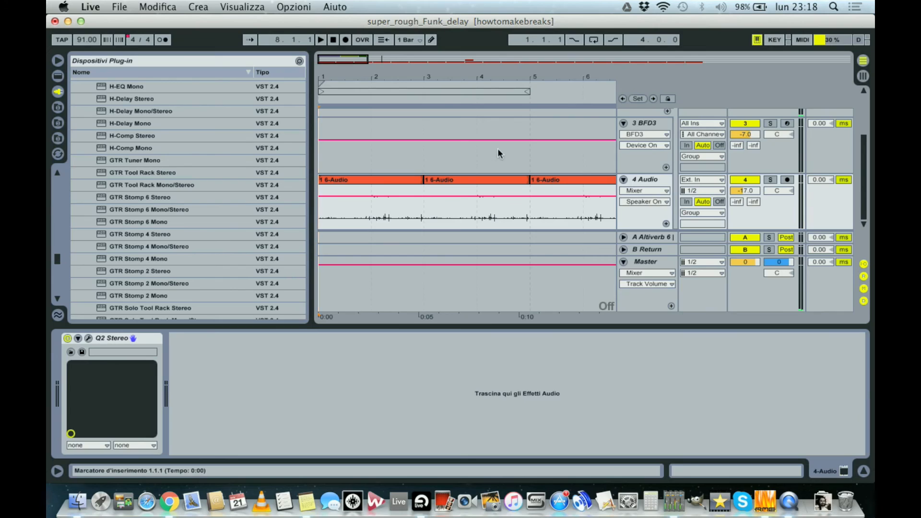
{"action": "left_click_drag", "start_coordinate": [415, 74], "coordinate": [394, 72]}
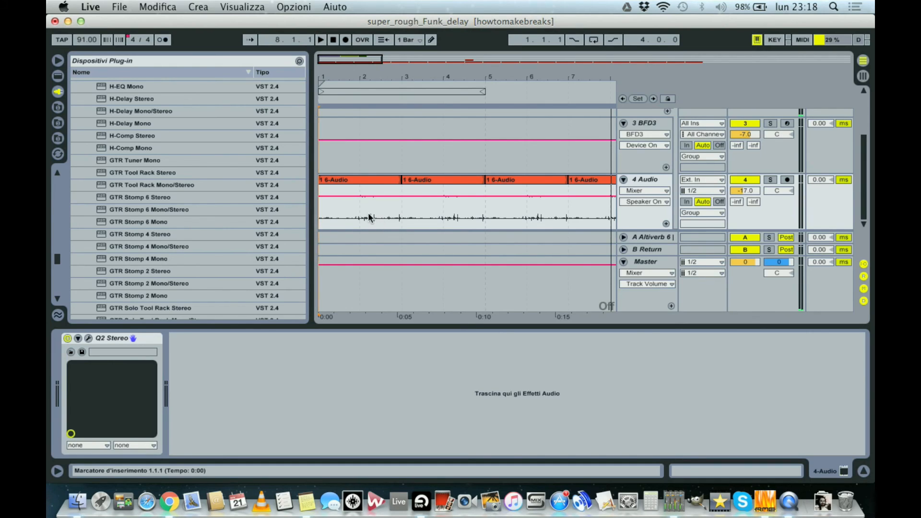
{"action": "left_click", "coordinate": [863, 77]}
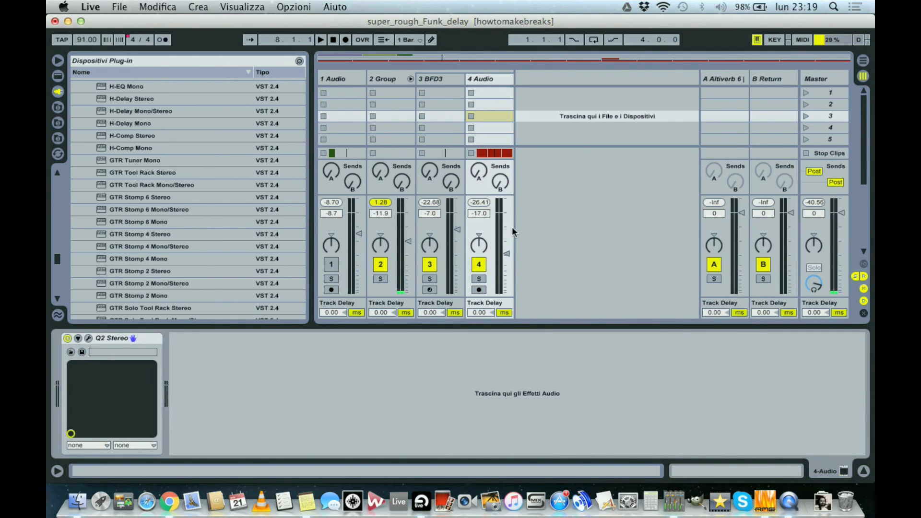
{"action": "left_click", "coordinate": [863, 60]}
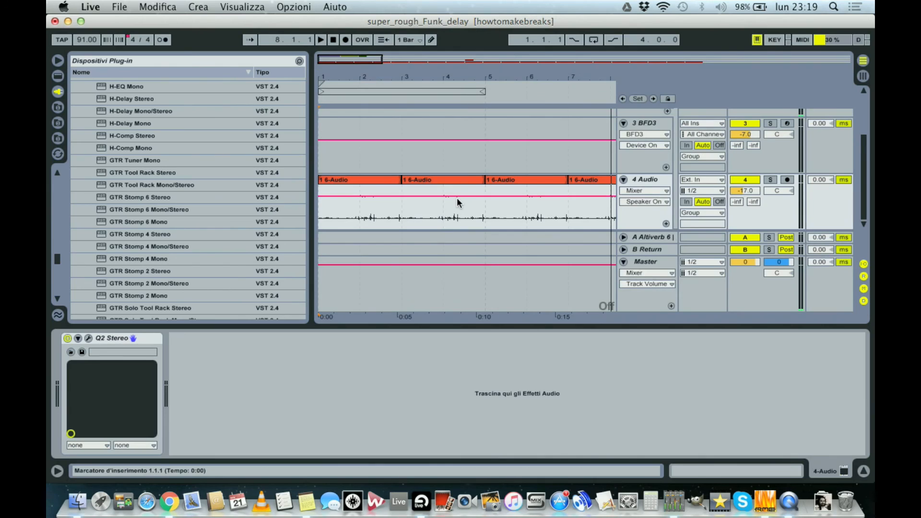
- Raise the 4 Audio track's volume to -14.5 dB in the mixer and play the break
{"action": "left_click", "coordinate": [863, 76]}
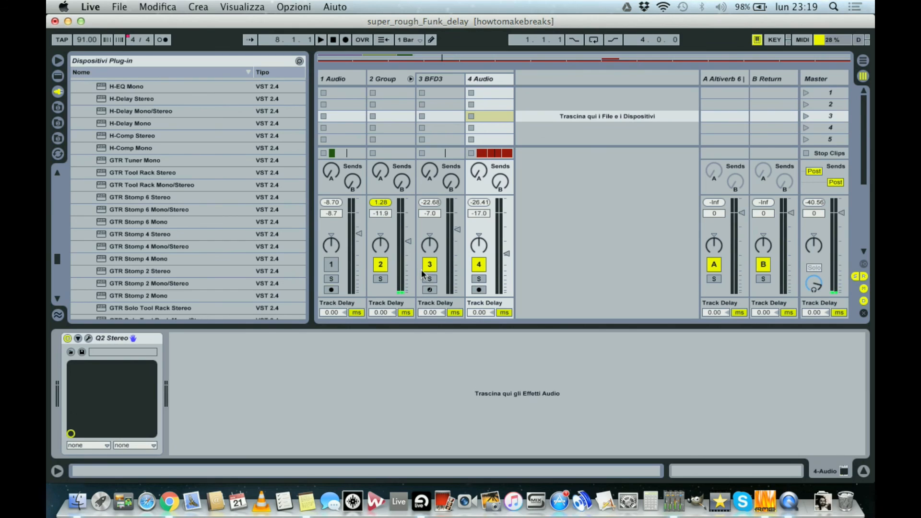
{"action": "left_click_drag", "start_coordinate": [506, 254], "coordinate": [505, 245]}
{"action": "key", "text": "space"}
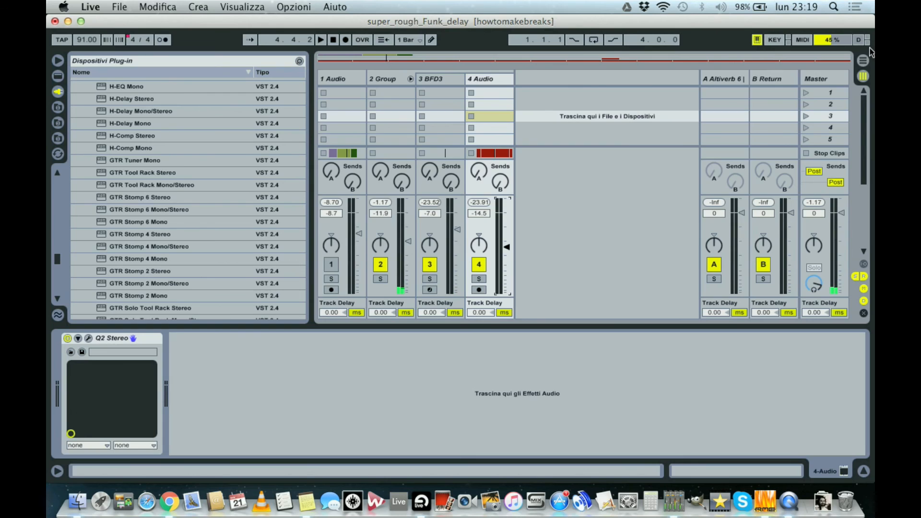
- Mute the Group track, activate the 1 Audio track, and play the reference breaks from the start of the arrangement
{"action": "left_click", "coordinate": [862, 61]}
{"action": "scroll", "coordinate": [749, 165], "scroll_direction": "up", "scroll_amount": 4}
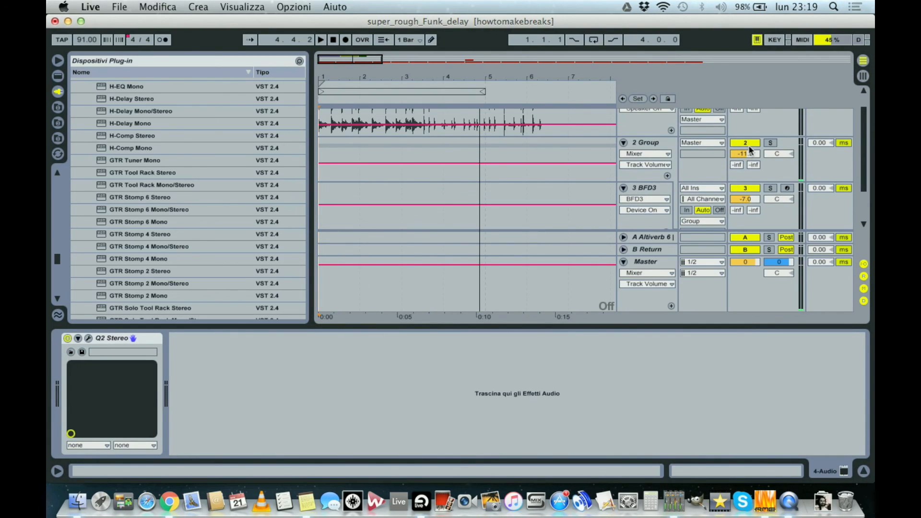
{"action": "scroll", "coordinate": [749, 150], "scroll_direction": "up", "scroll_amount": 2}
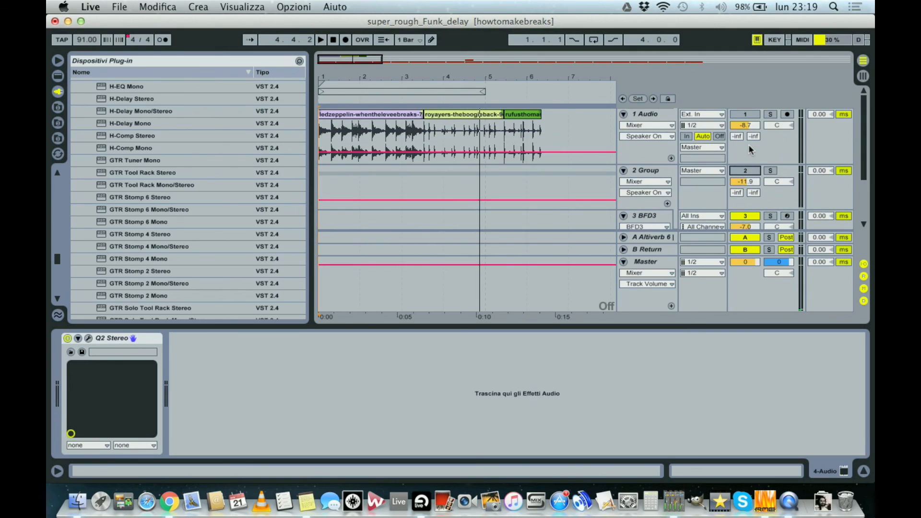
{"action": "left_click", "coordinate": [740, 115]}
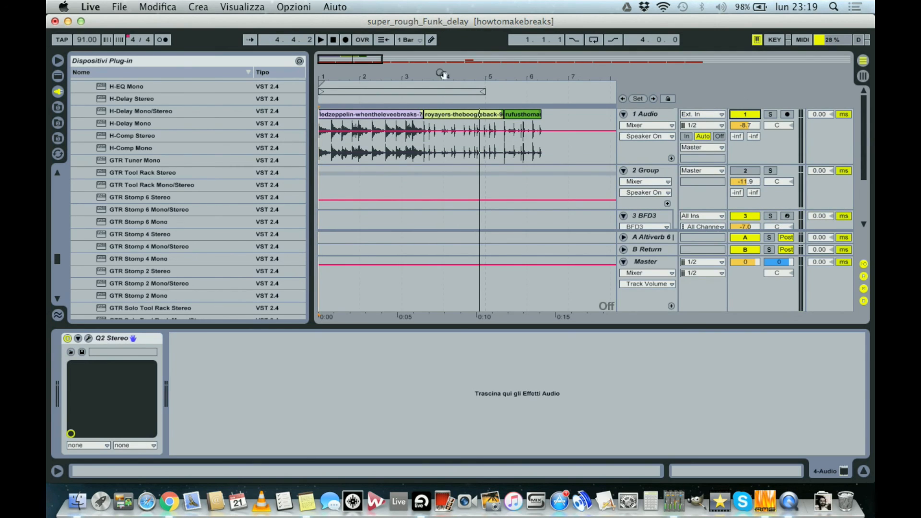
{"action": "left_click", "coordinate": [334, 42]}
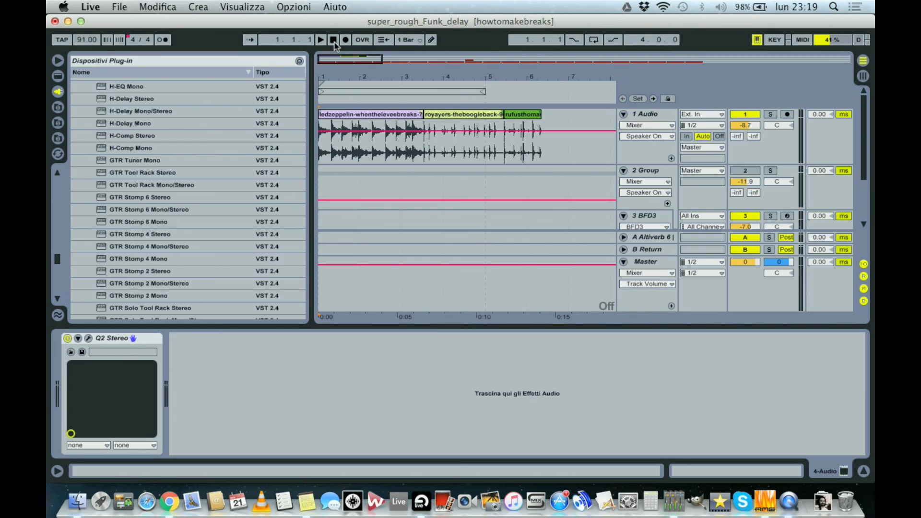
{"action": "key", "text": "space"}
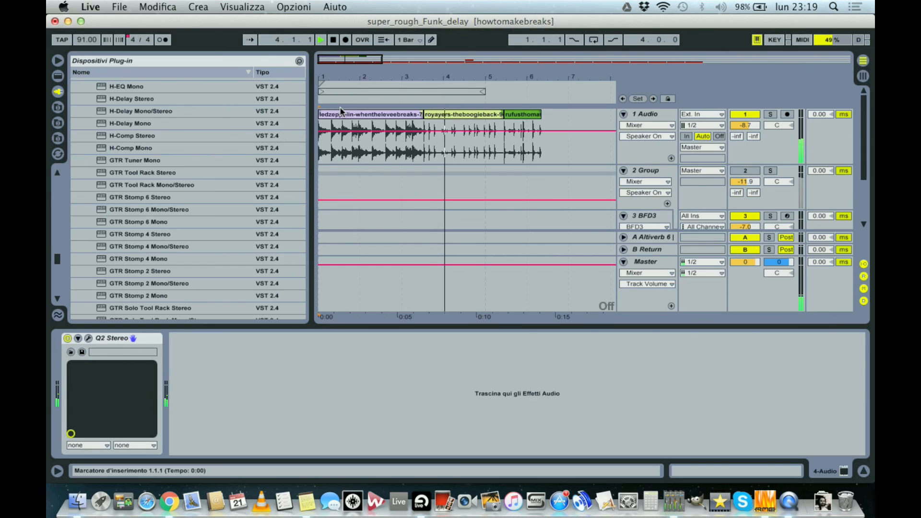
{"action": "left_click", "coordinate": [401, 91]}
{"action": "right_click", "coordinate": [402, 91]}
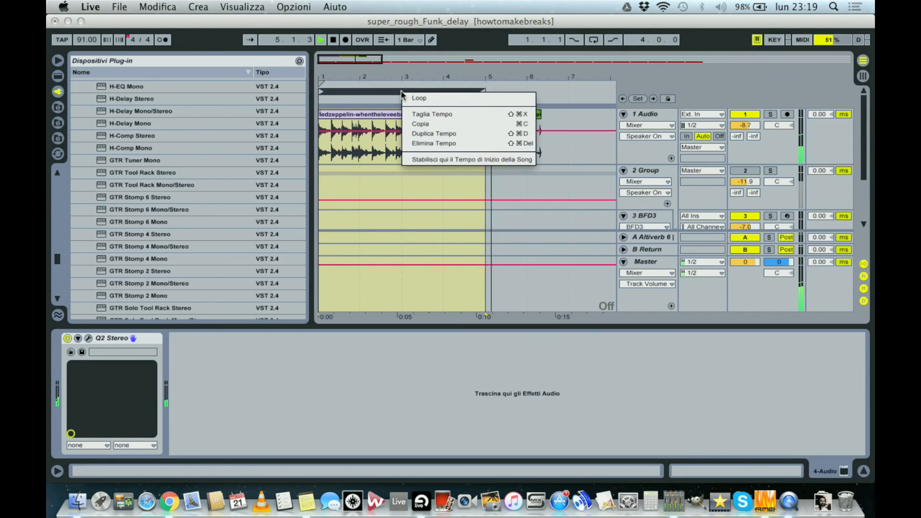
{"action": "left_click", "coordinate": [380, 72]}
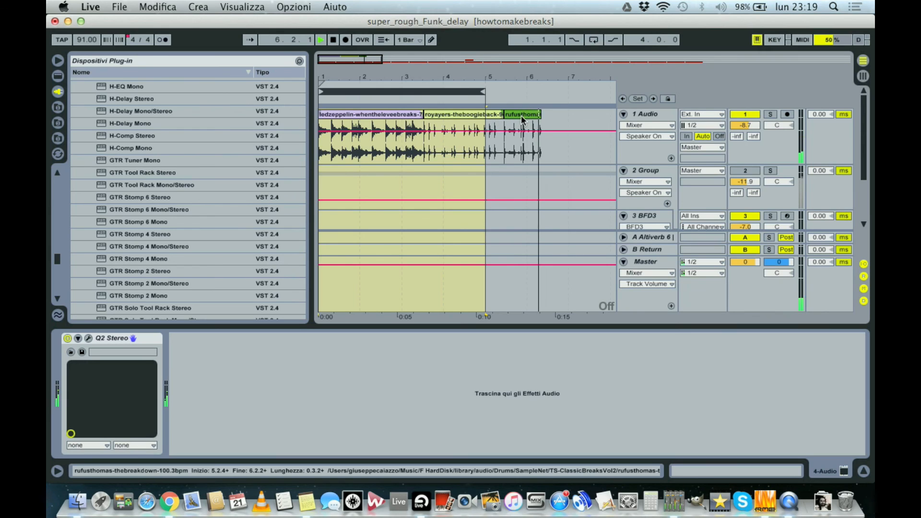
- Stop playback, reactivate the Group track, mute the 1 Audio track, and play the programmed break from the start for comparison
{"action": "key", "text": "space"}
{"action": "left_click", "coordinate": [747, 171]}
{"action": "left_click", "coordinate": [749, 170]}
{"action": "left_click", "coordinate": [744, 115]}
{"action": "left_click", "coordinate": [334, 40]}
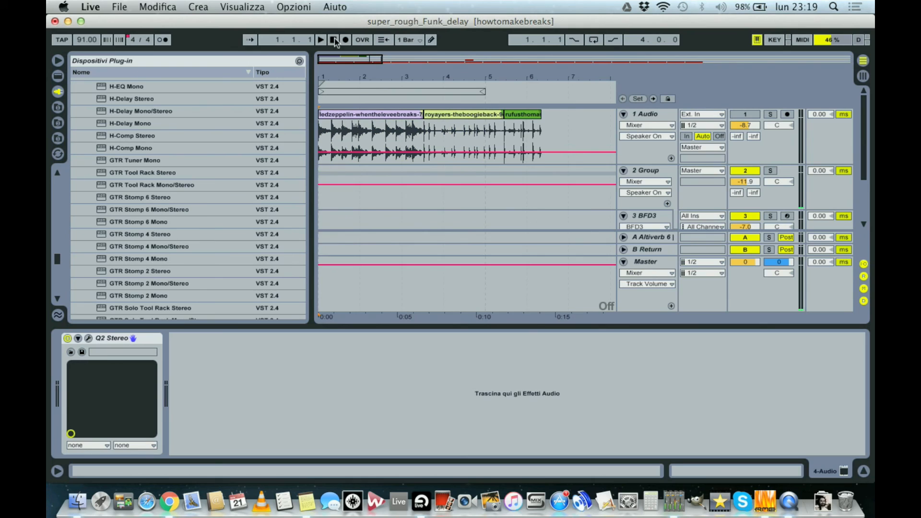
{"action": "key", "text": "space"}
- Lower the Group track's volume to -12.4 dB in the mixer while the break plays
{"action": "left_click", "coordinate": [862, 60]}
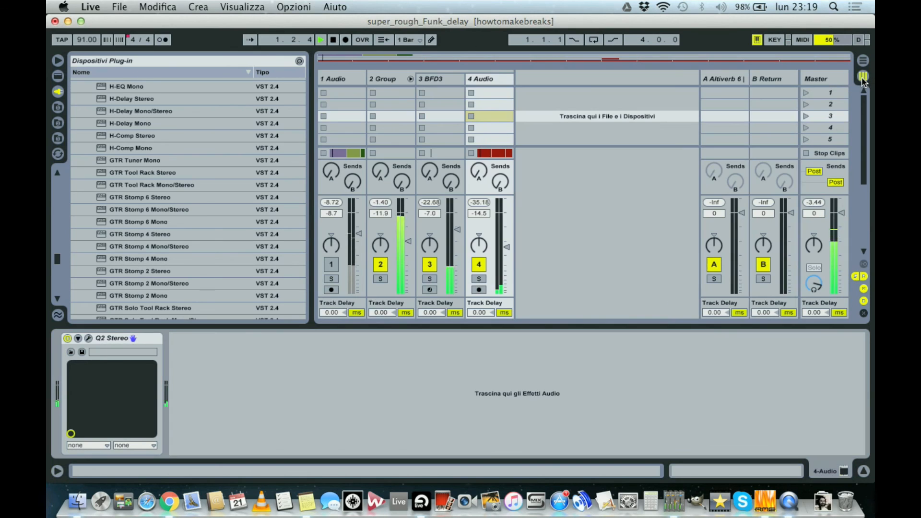
{"action": "left_click_drag", "start_coordinate": [409, 239], "coordinate": [409, 241]}
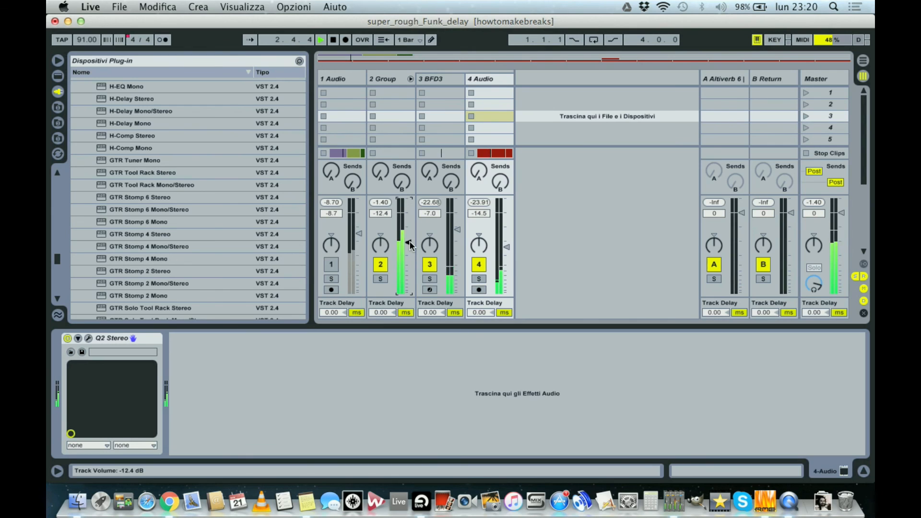
{"action": "left_click", "coordinate": [861, 71]}
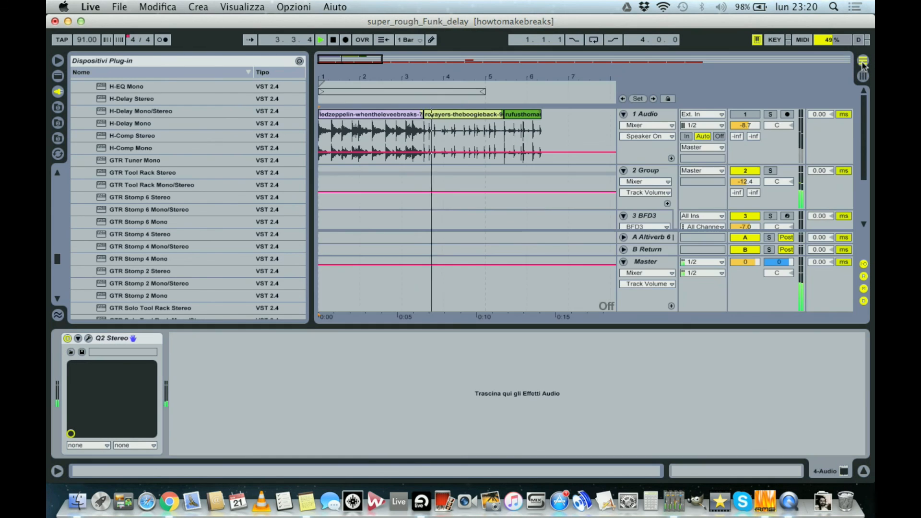
{"action": "left_click", "coordinate": [863, 76]}
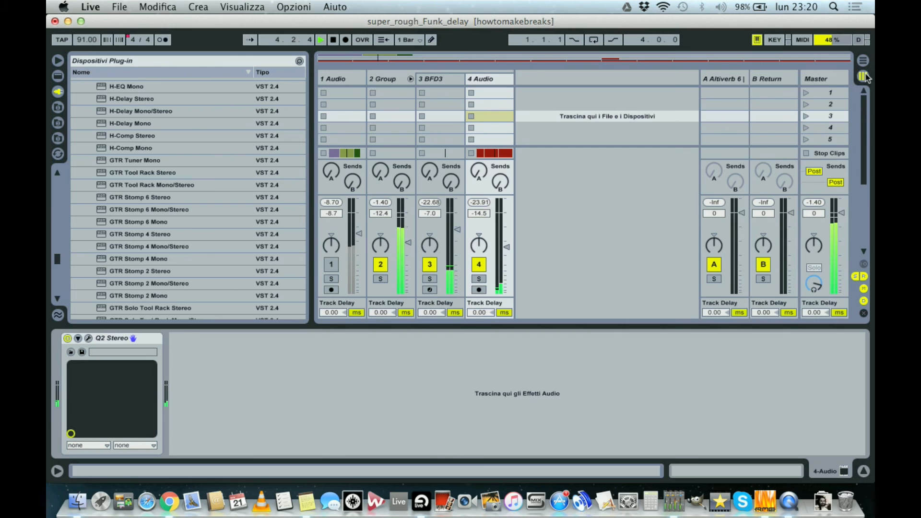